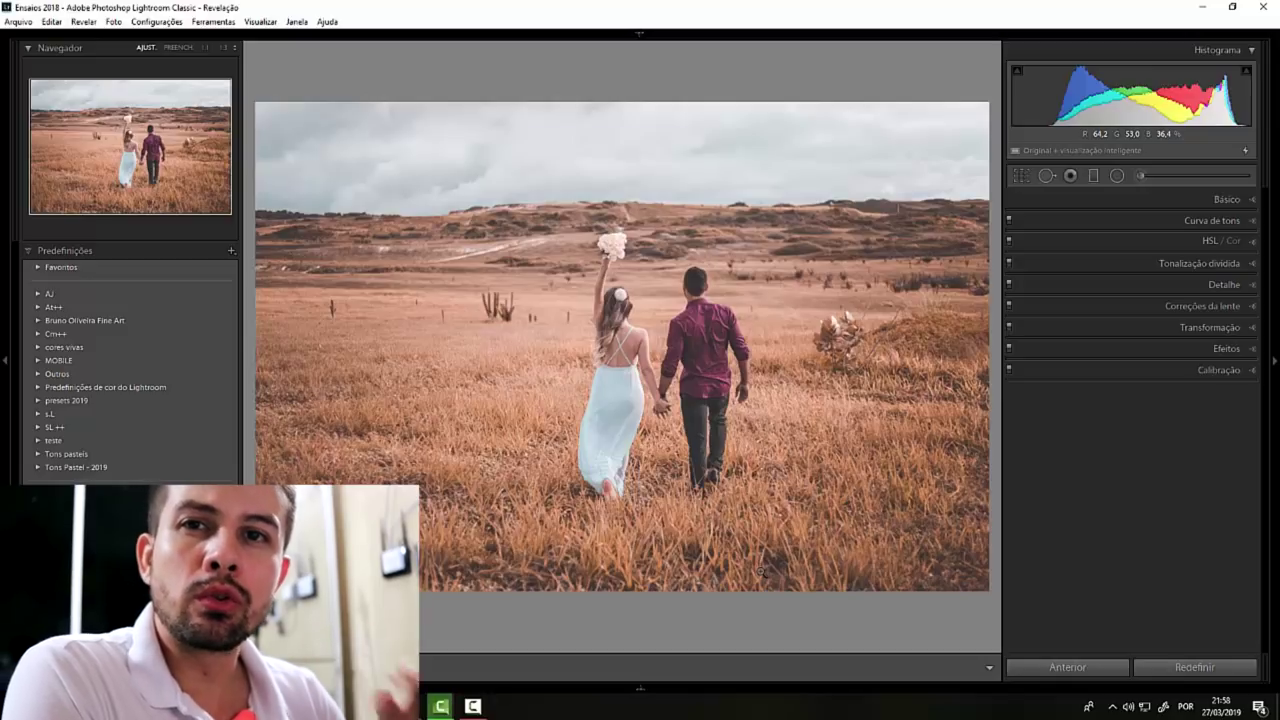
Step: Reset the photo, then set Highlights -100, Shadows and Blacks +20, Vibrance +25, Saturation -10
key("backslash")
key("backslash")
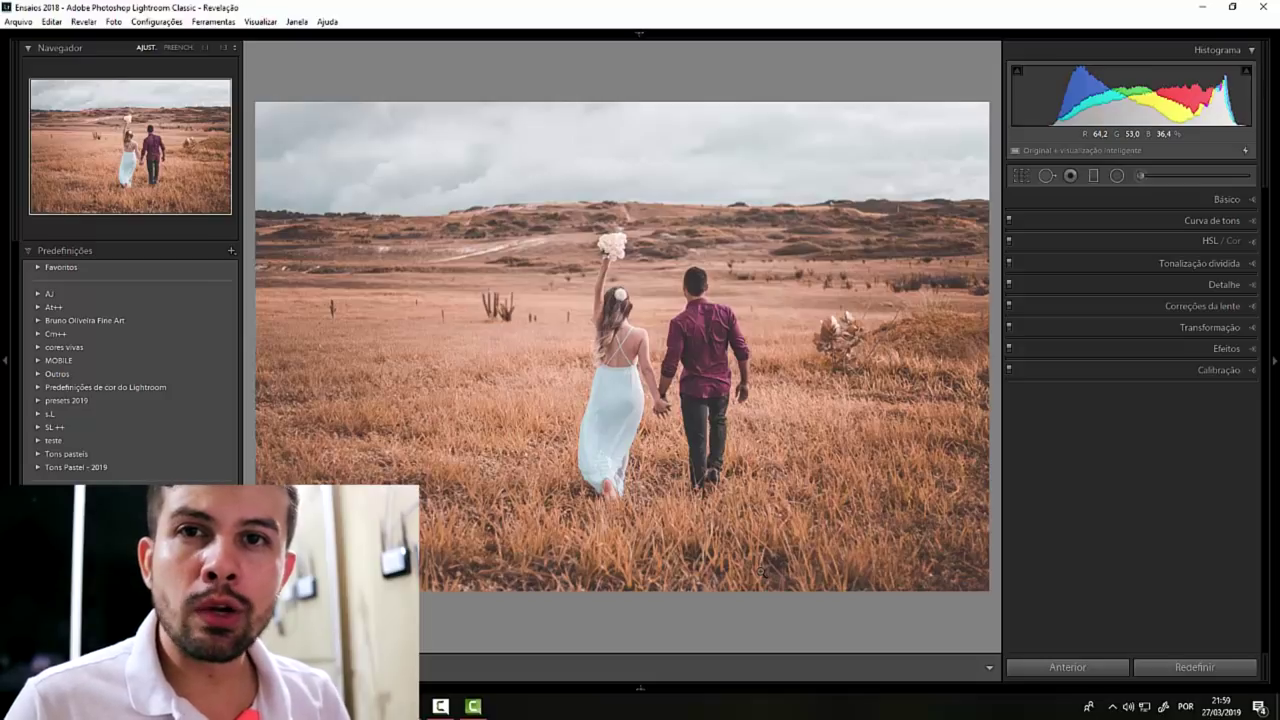
left_click(1192, 666)
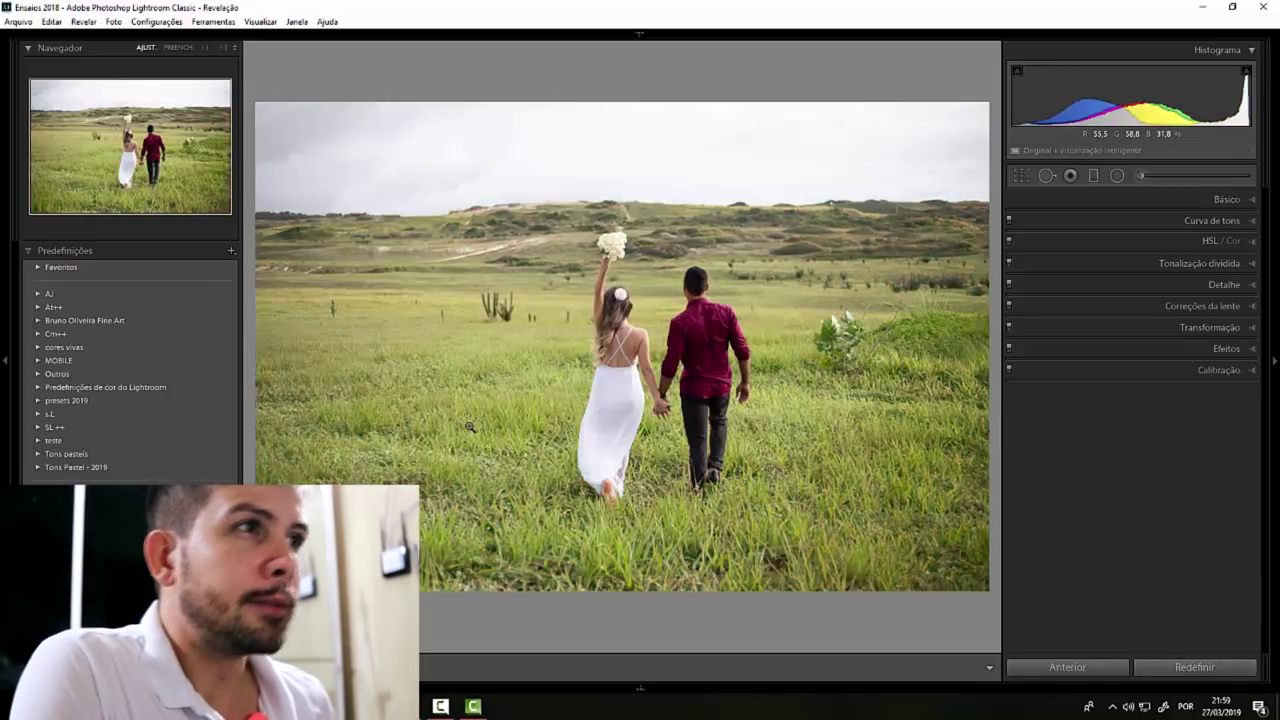
left_click(1250, 200)
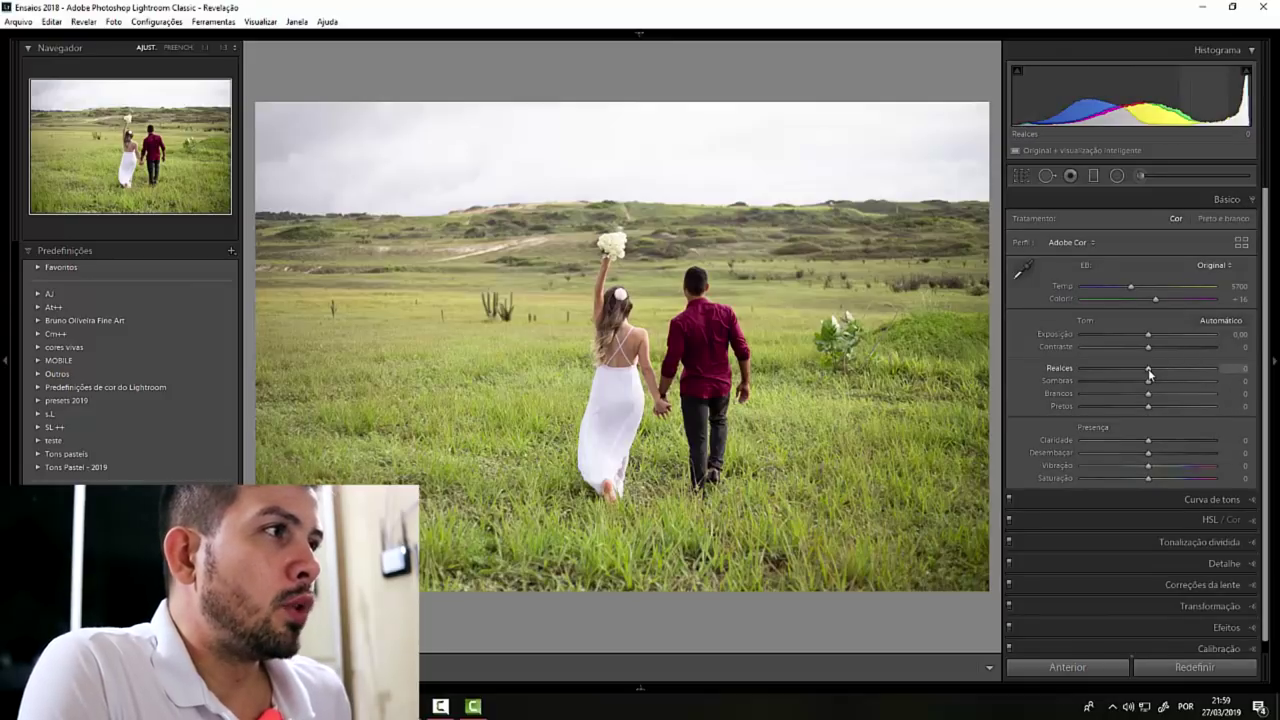
left_click_drag(1149, 370, 1081, 370)
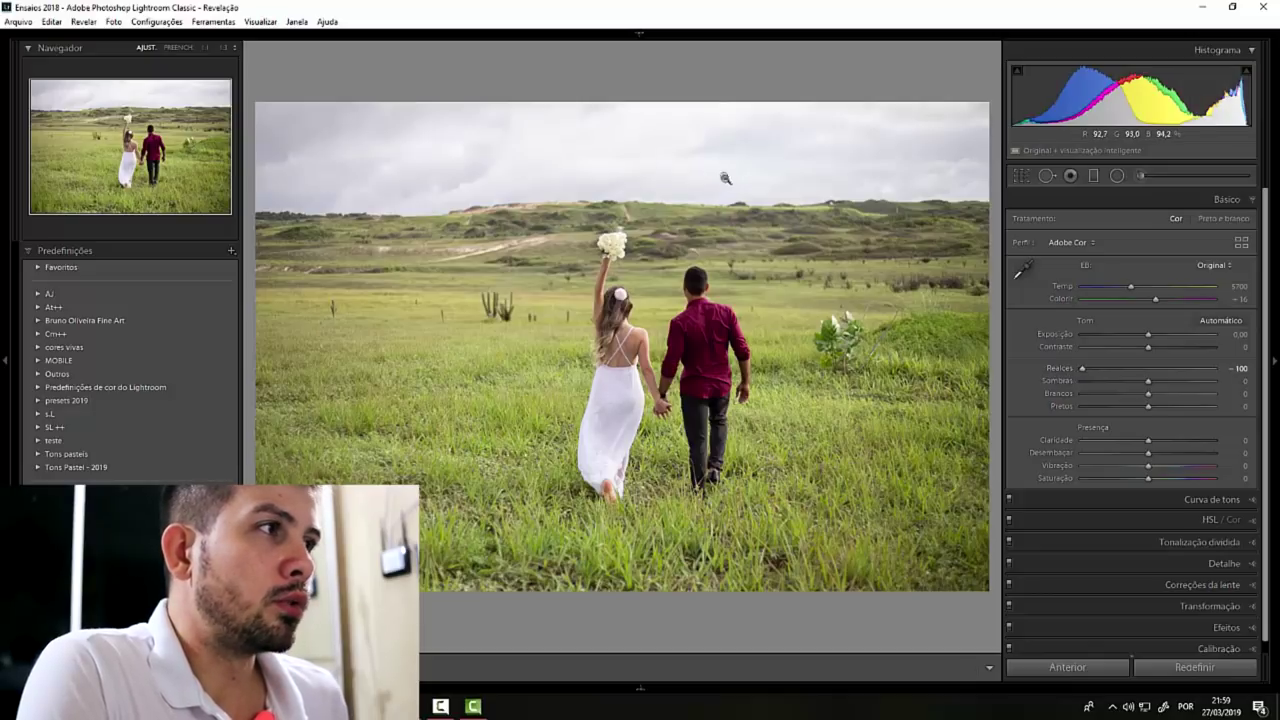
mouse_move(1148, 381)
left_mouse_down()
mouse_move(1164, 382)
mouse_move(1163, 410)
left_mouse_up()
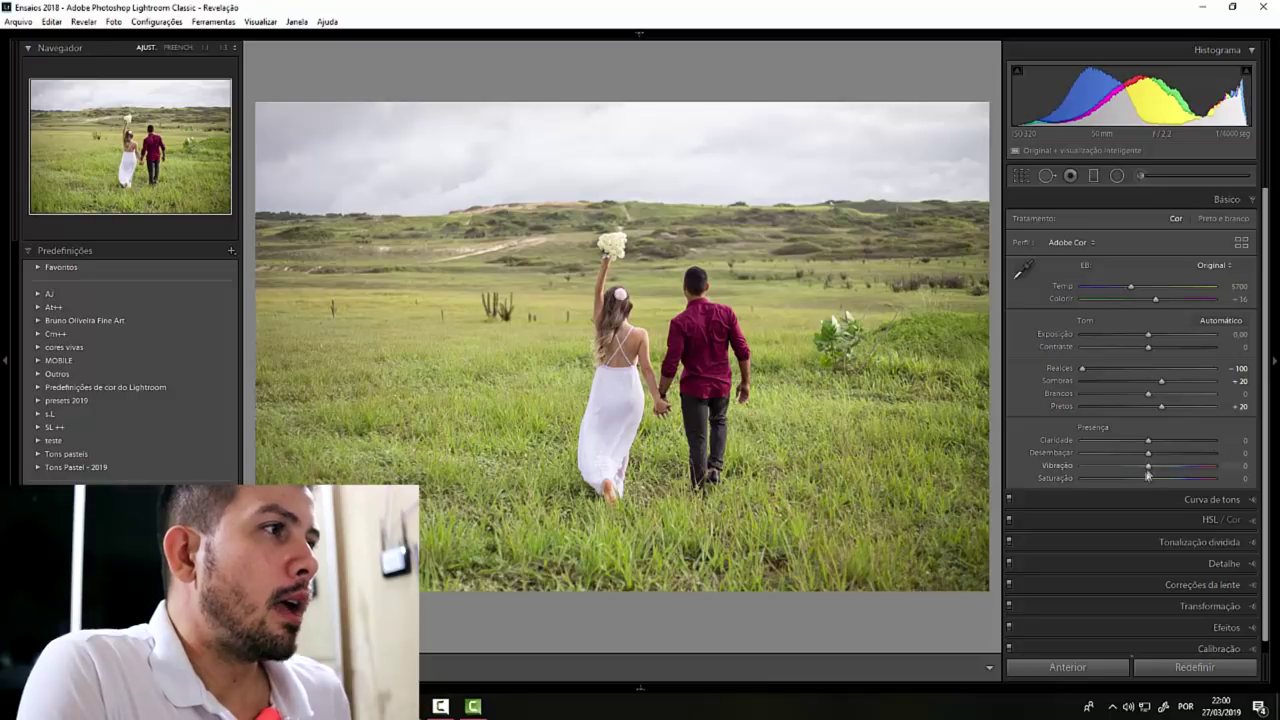
mouse_move(1151, 469)
left_mouse_down()
mouse_move(1165, 468)
mouse_move(1140, 481)
left_mouse_up()
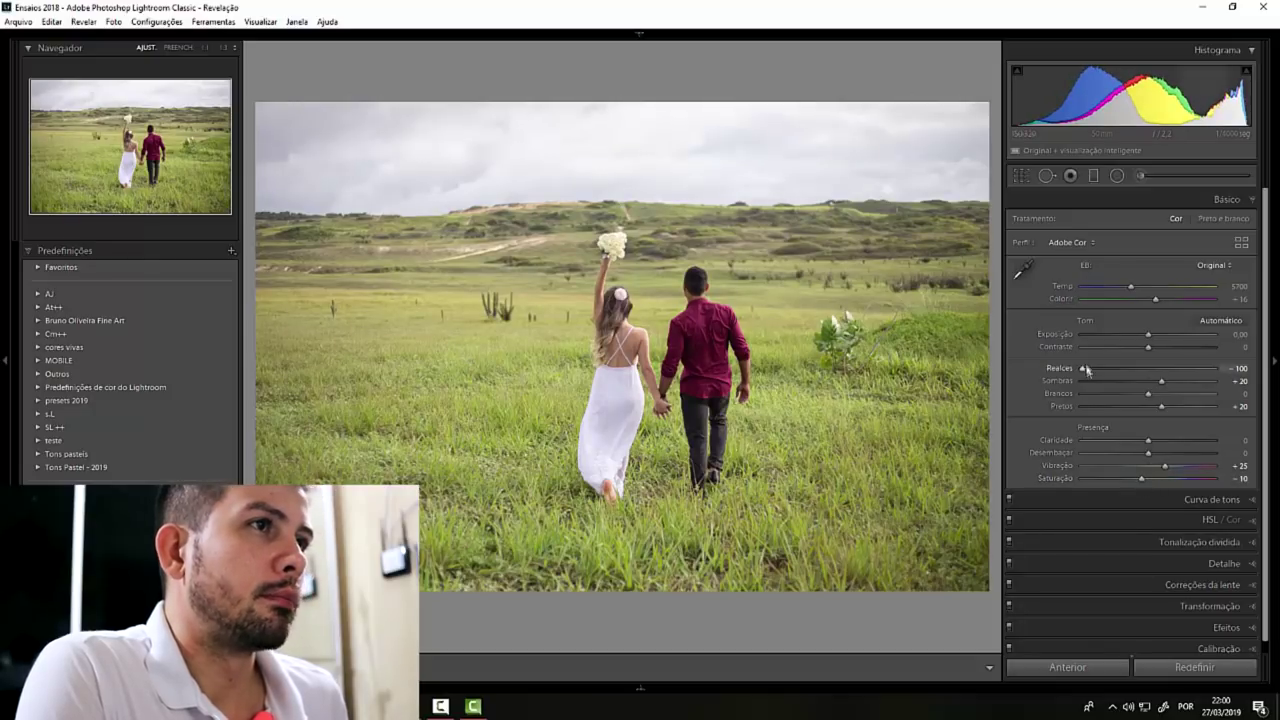
scroll(1046, 372, "down", 1)
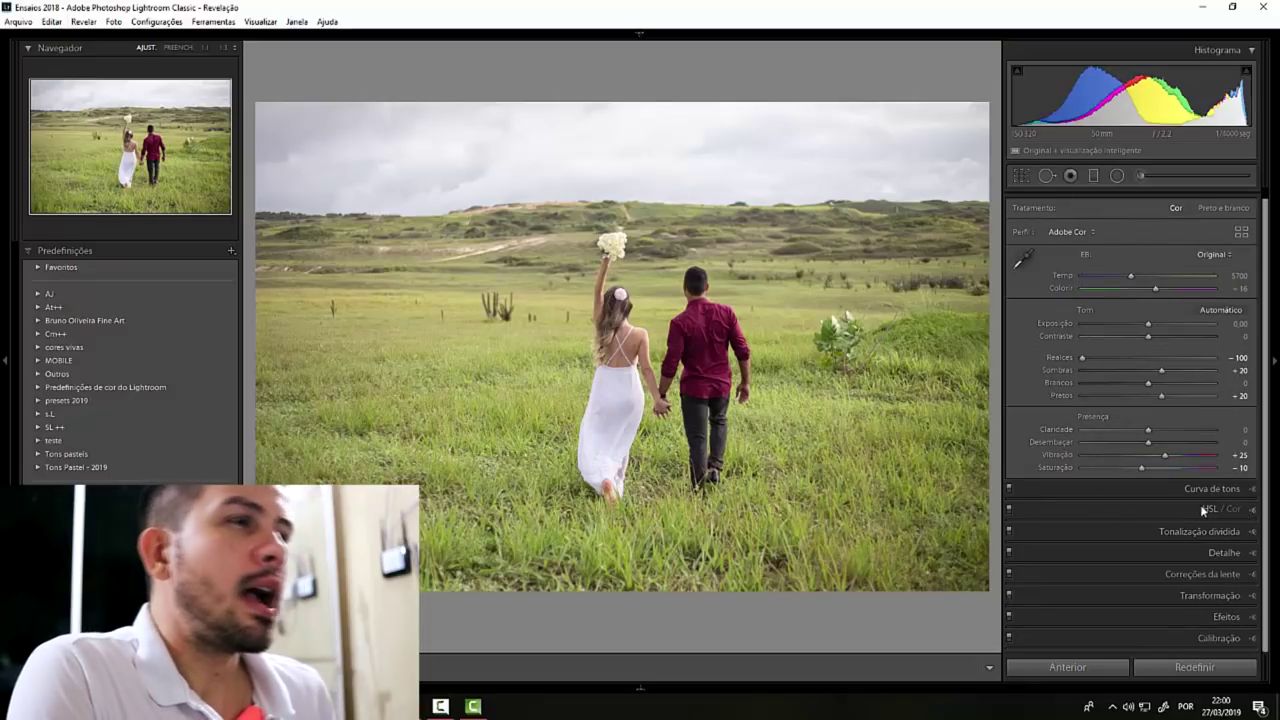
Step: Set the HSL Green hue to -100 and Yellow hue to -70 to turn the grass golden
left_click(1252, 514)
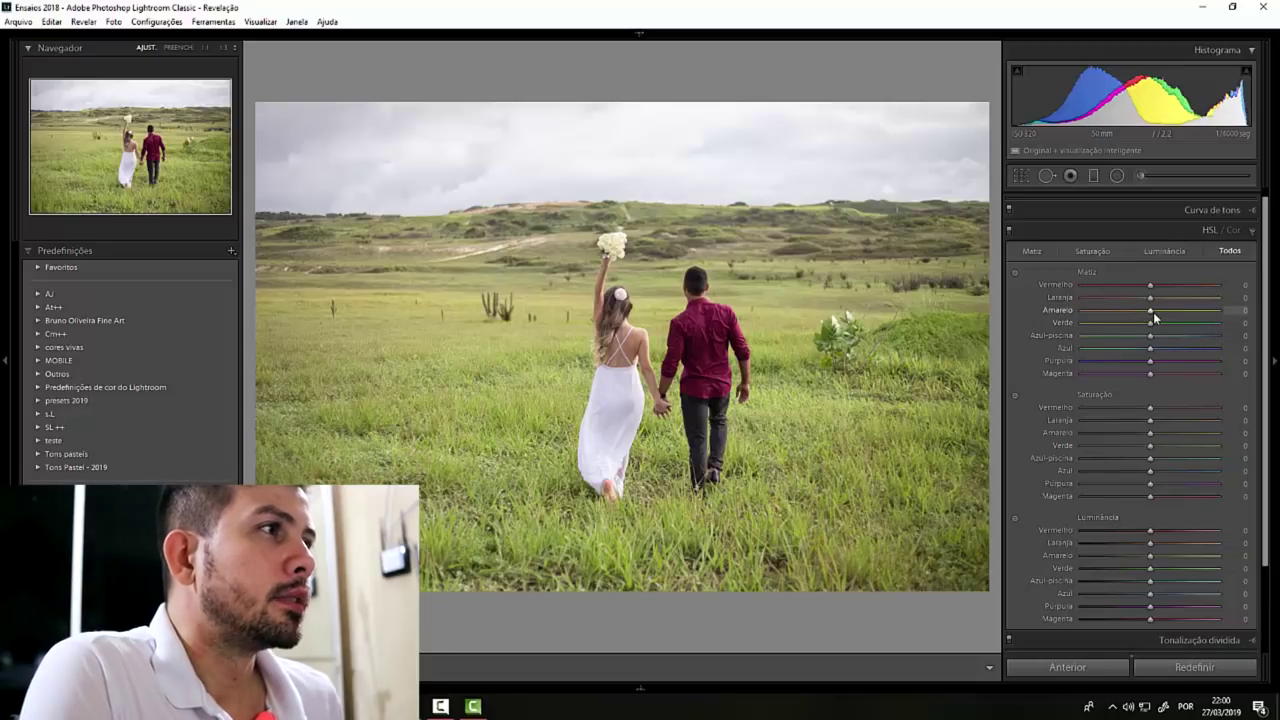
left_click_drag(1150, 327, 1086, 325)
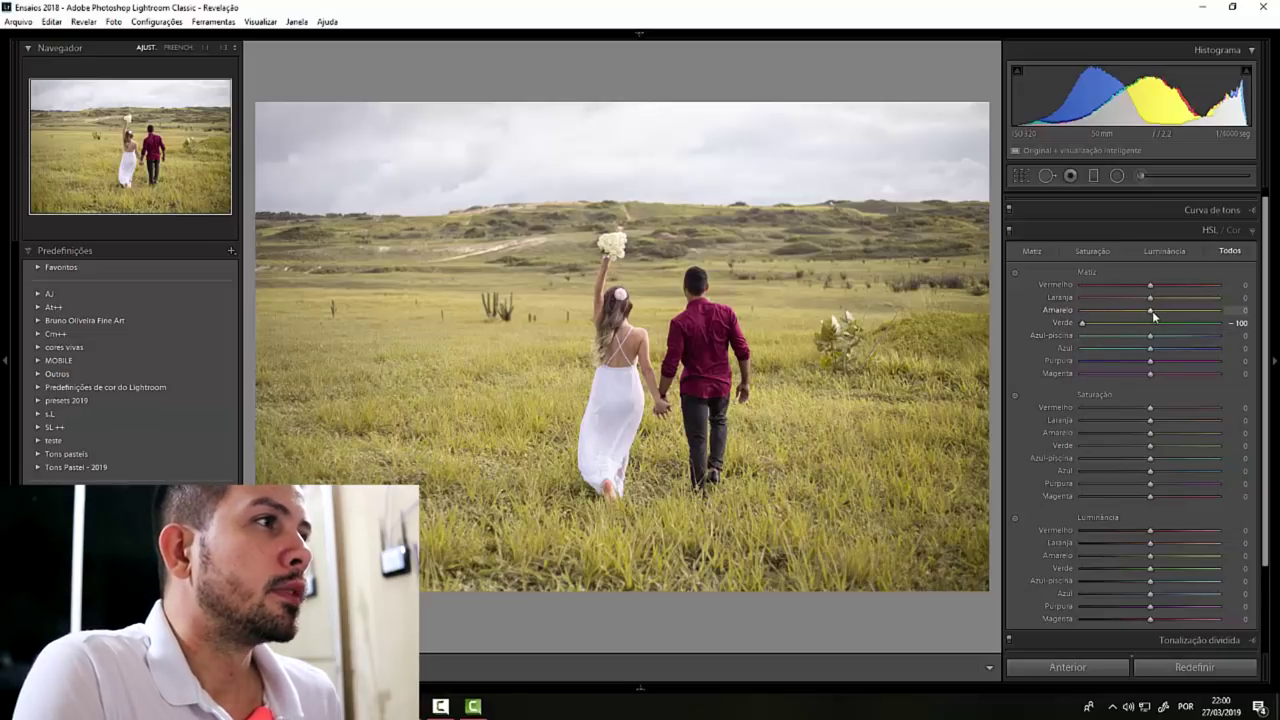
left_click_drag(1151, 310, 1081, 310)
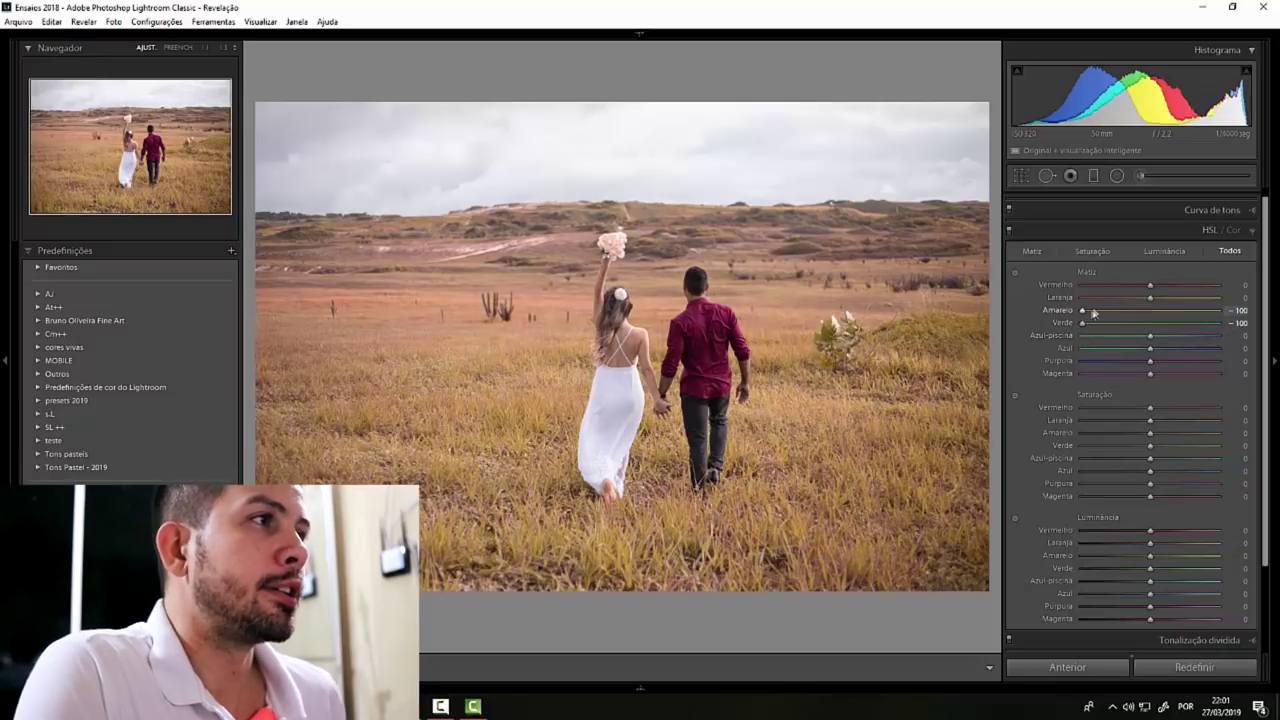
left_click_drag(1080, 312, 1105, 314)
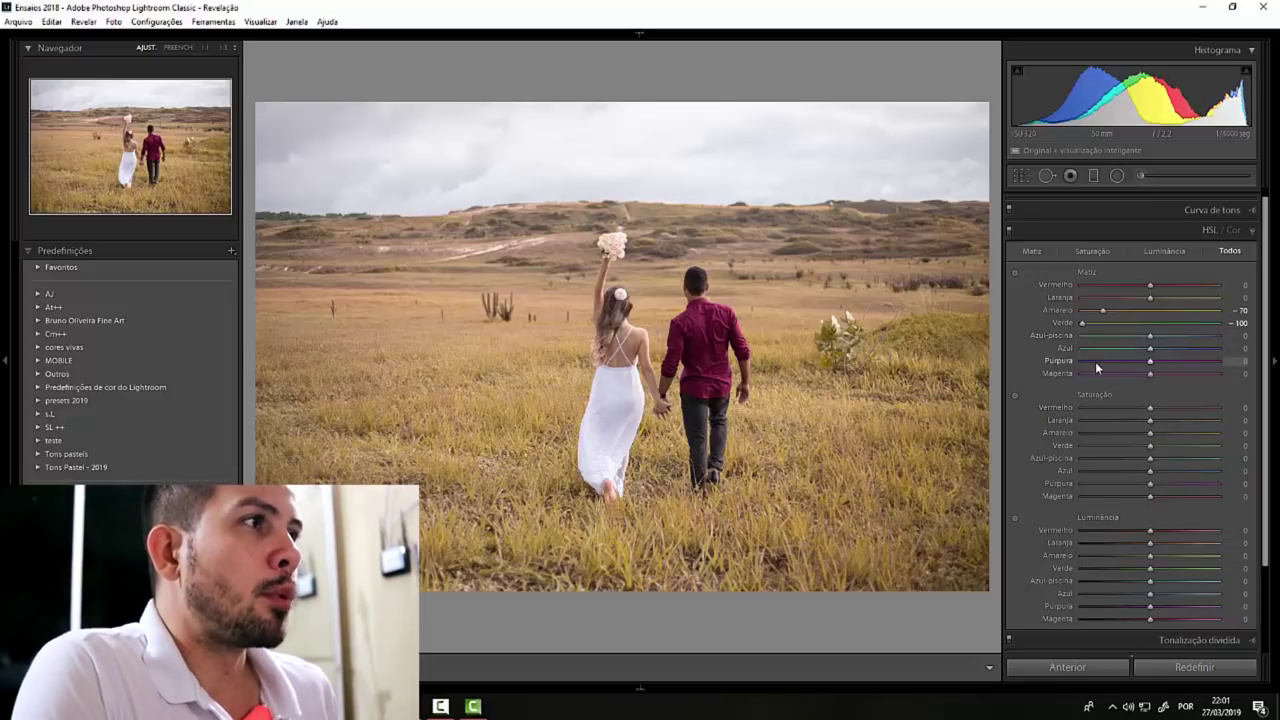
Step: Boost HSL Yellow and Green saturation to +29
scroll(1100, 385, "down", 1)
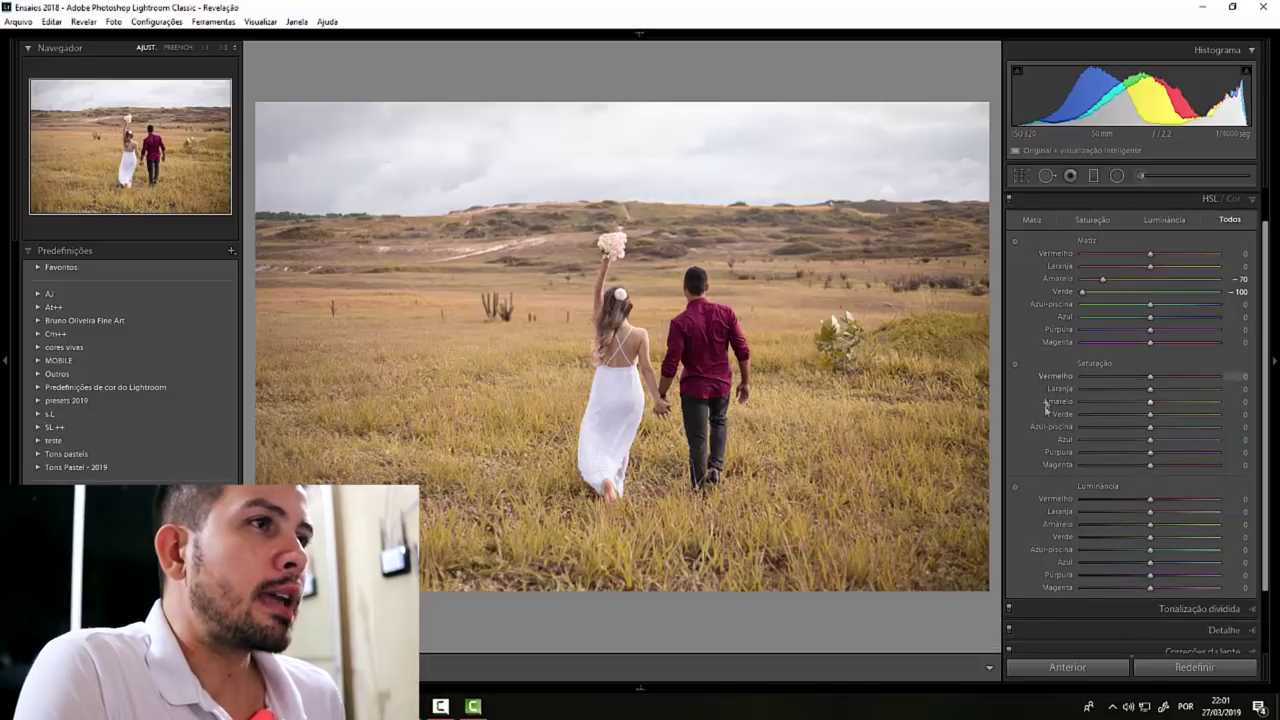
left_click_drag(1155, 405, 1170, 403)
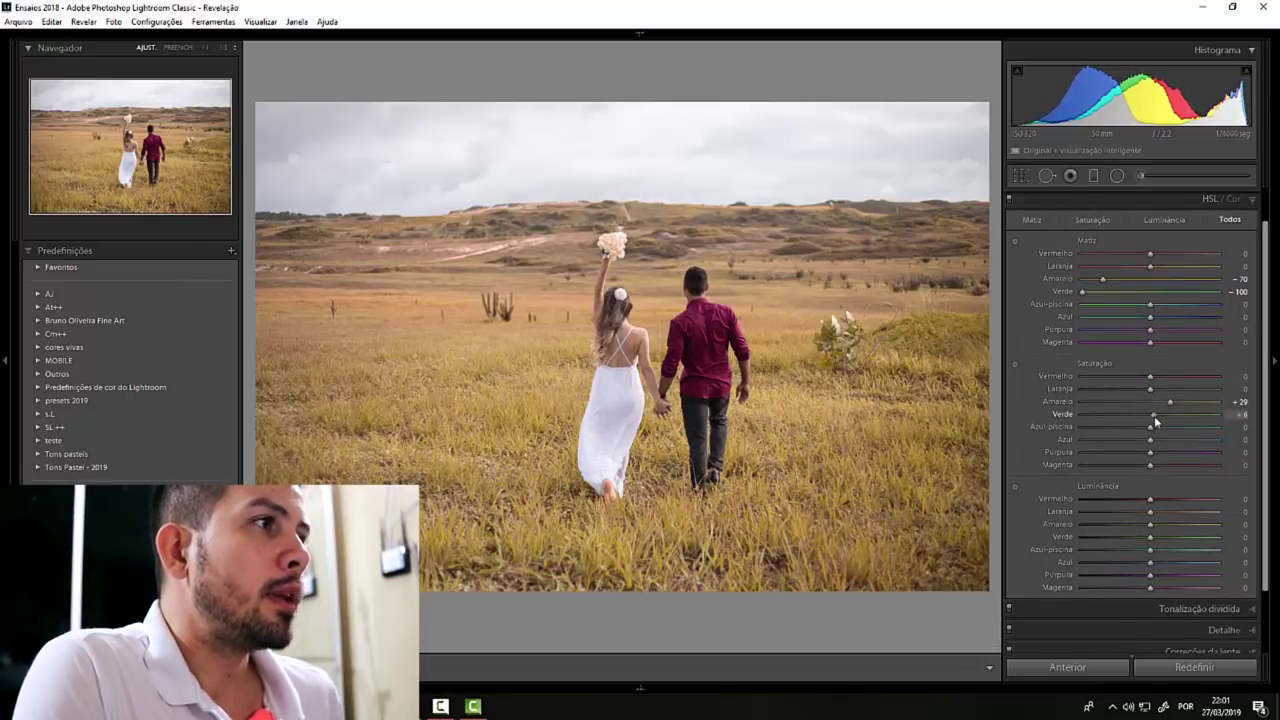
left_click_drag(1169, 416, 1171, 416)
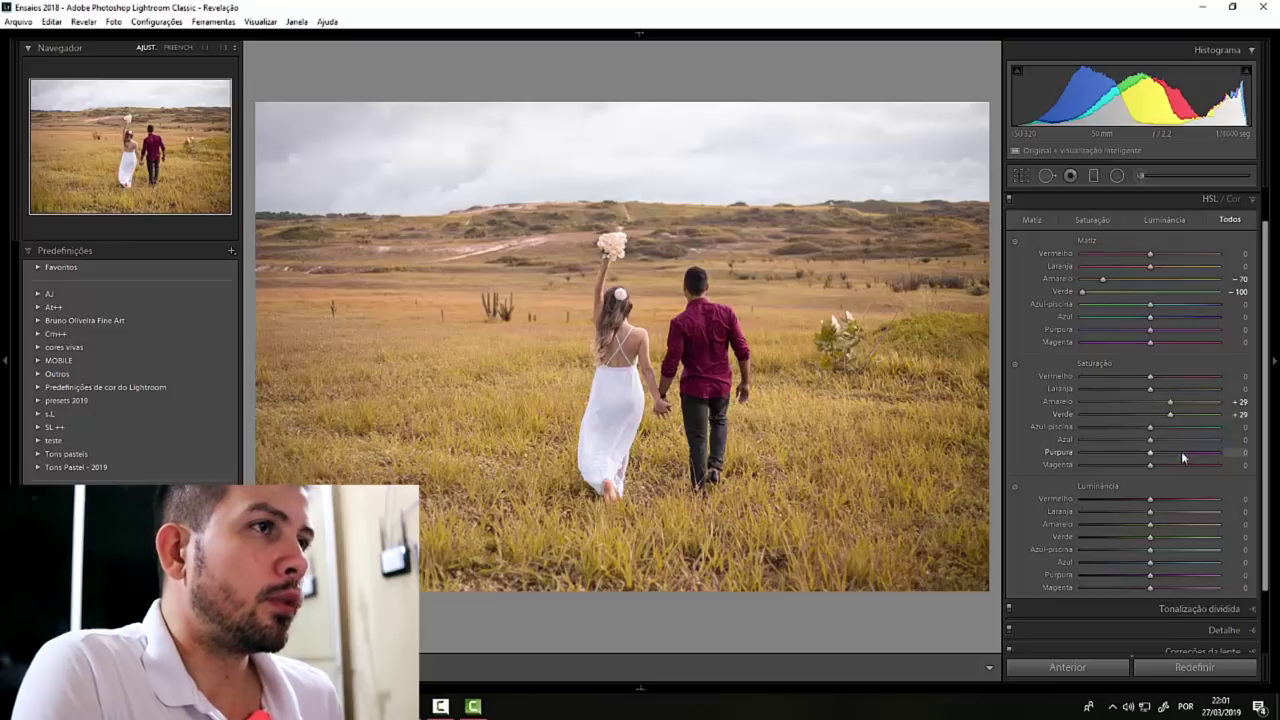
Step: Set Orange and Yellow luminance to +21 and Green luminance to -18
scroll(1137, 462, "down", 3)
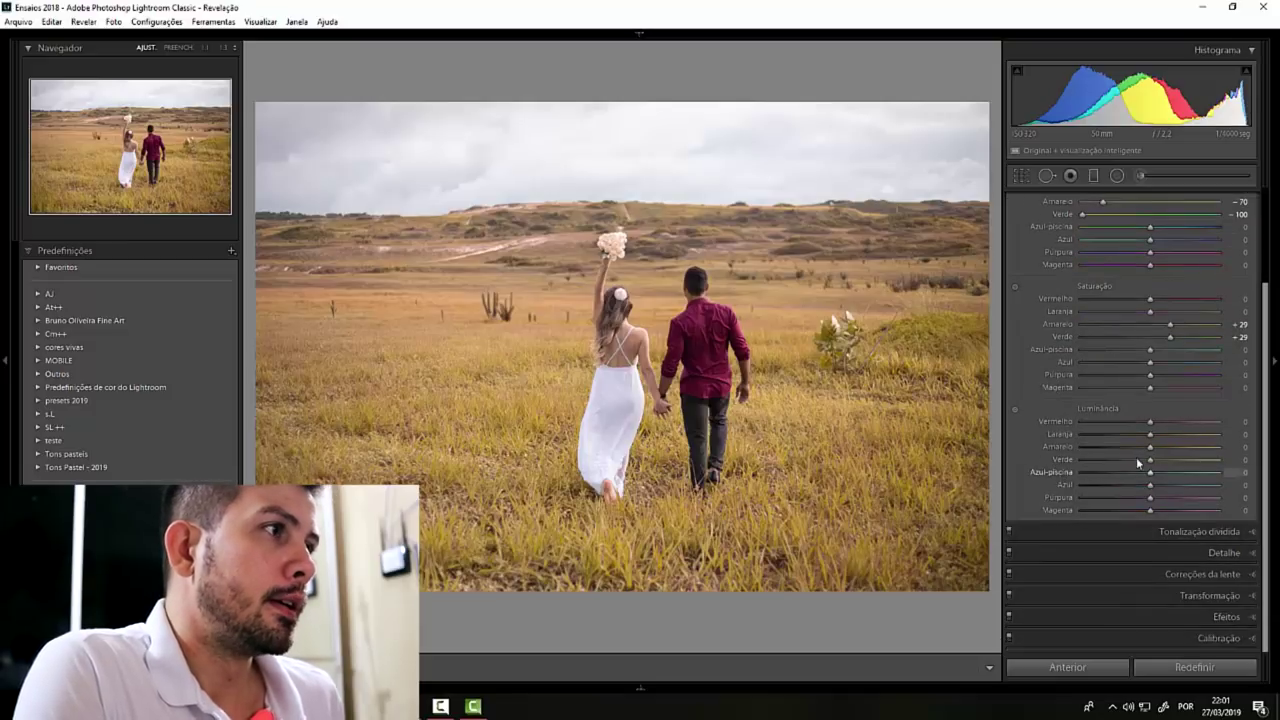
left_click_drag(1149, 447, 1164, 447)
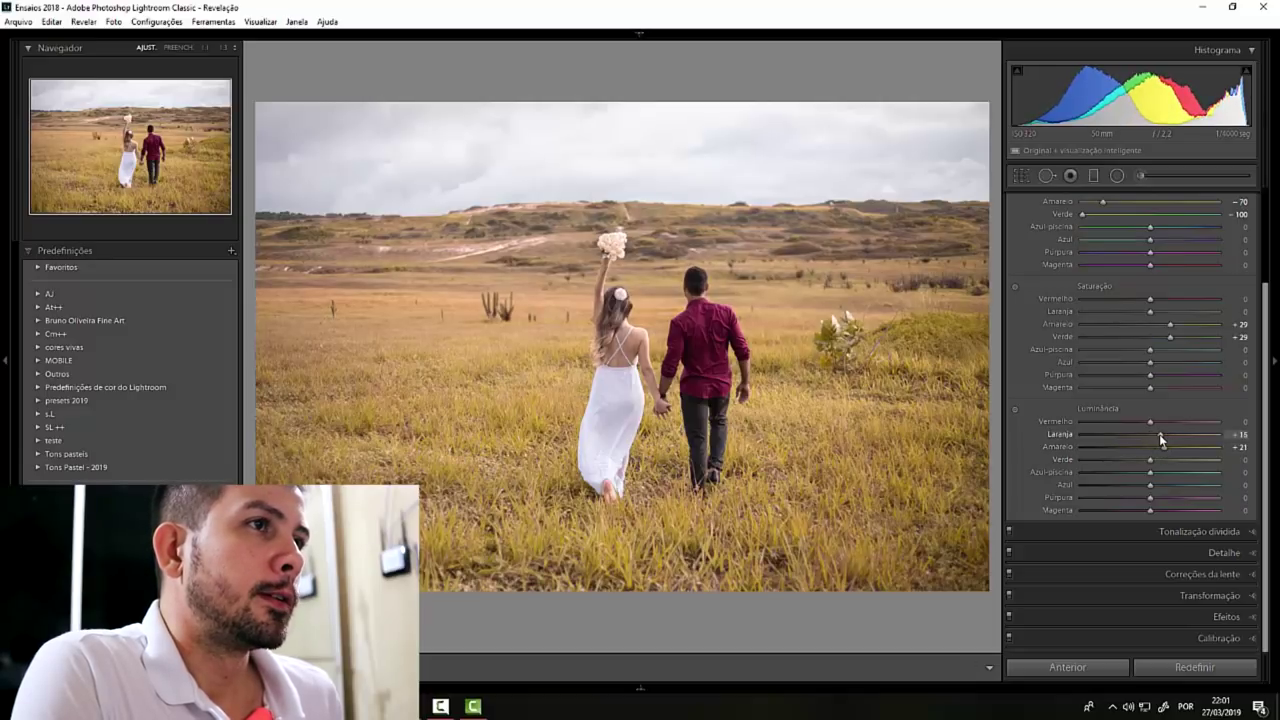
mouse_move(1159, 434)
left_mouse_down()
mouse_move(1180, 461)
mouse_move(1140, 466)
left_mouse_up()
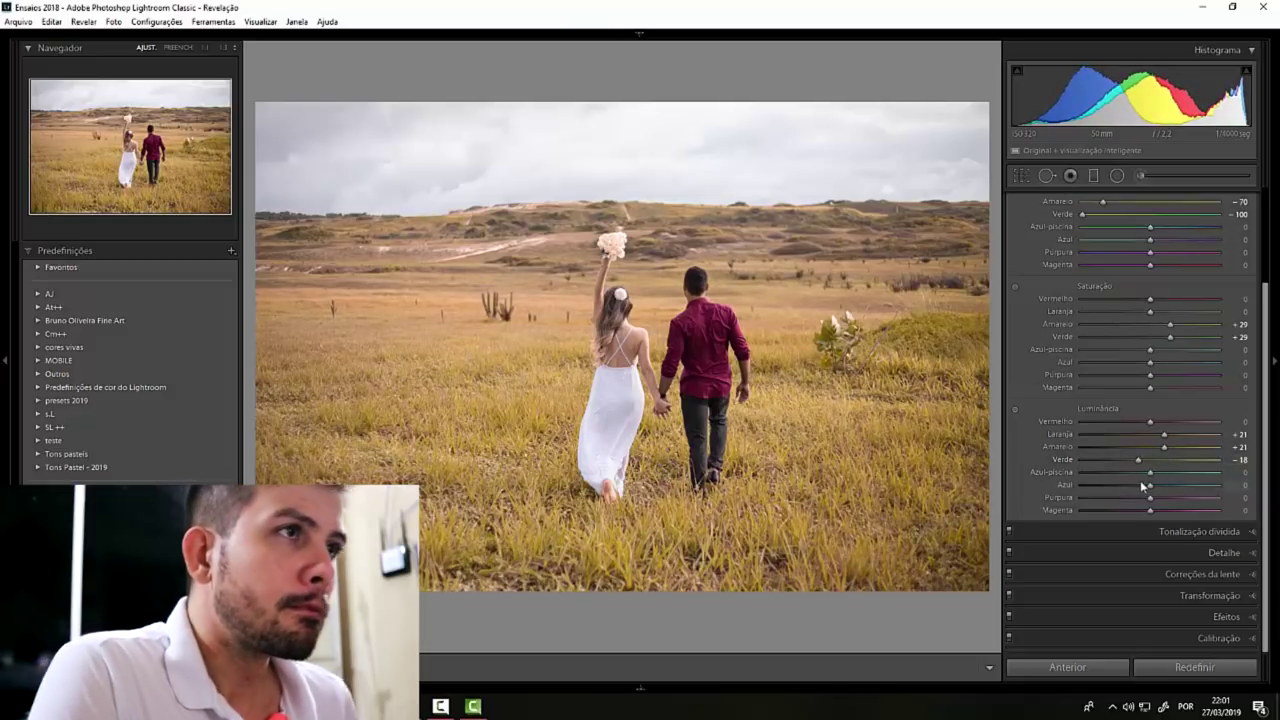
scroll(1113, 466, "up", 5)
scroll(1113, 466, "up", 5)
left_click(1230, 250)
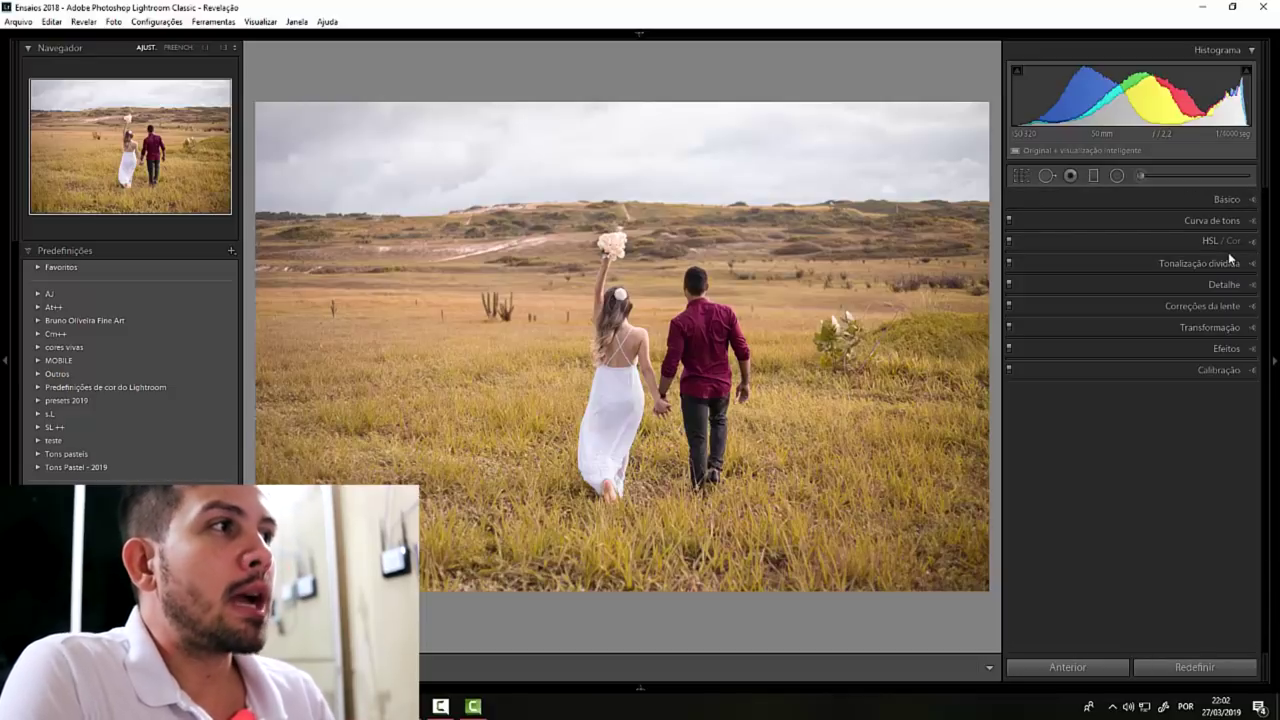
Step: Calibrate primaries: Red saturation -41, Green hue -100/saturation -60, Blue hue -100/saturation +100
left_click(1200, 370)
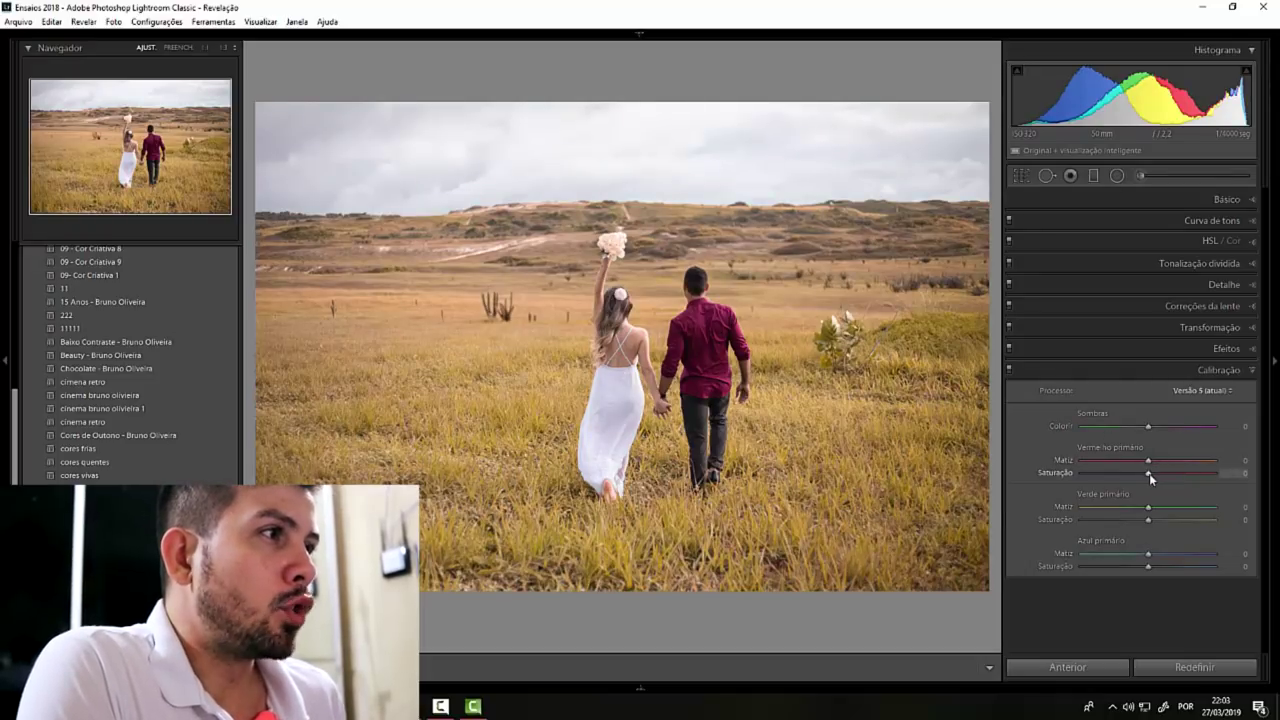
left_click_drag(1149, 473, 1110, 480)
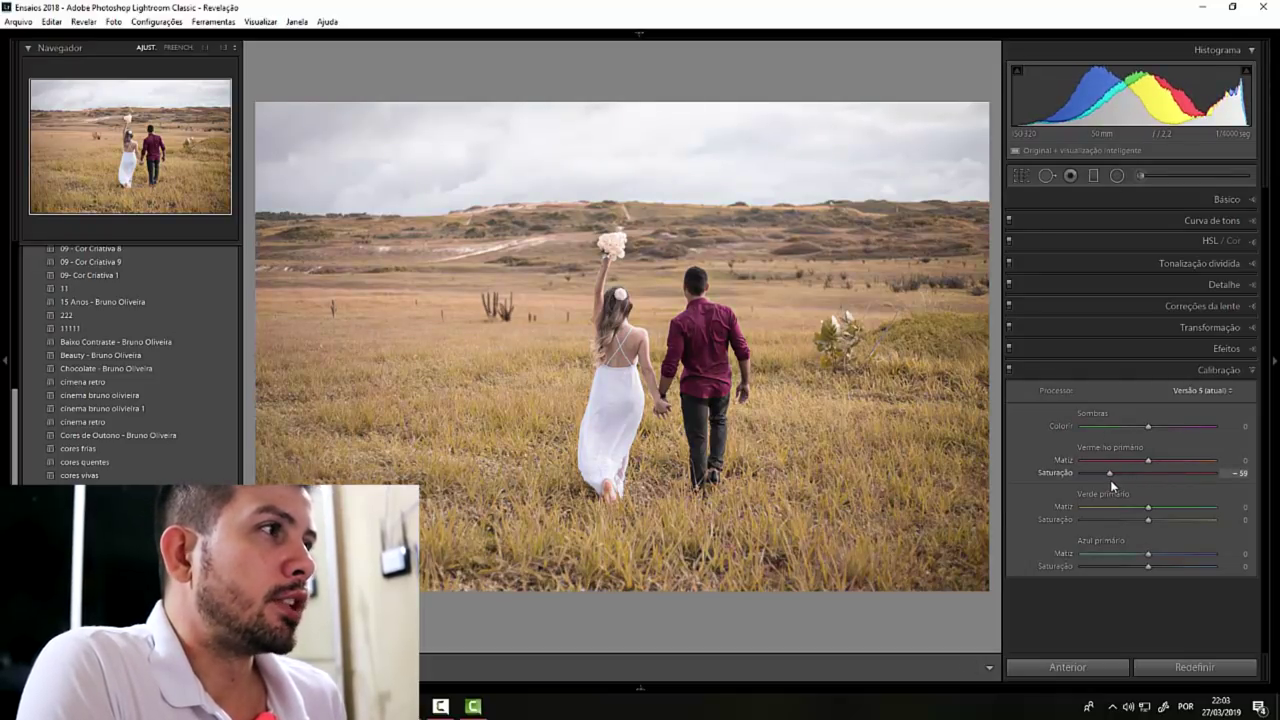
left_click_drag(1110, 480, 1109, 480)
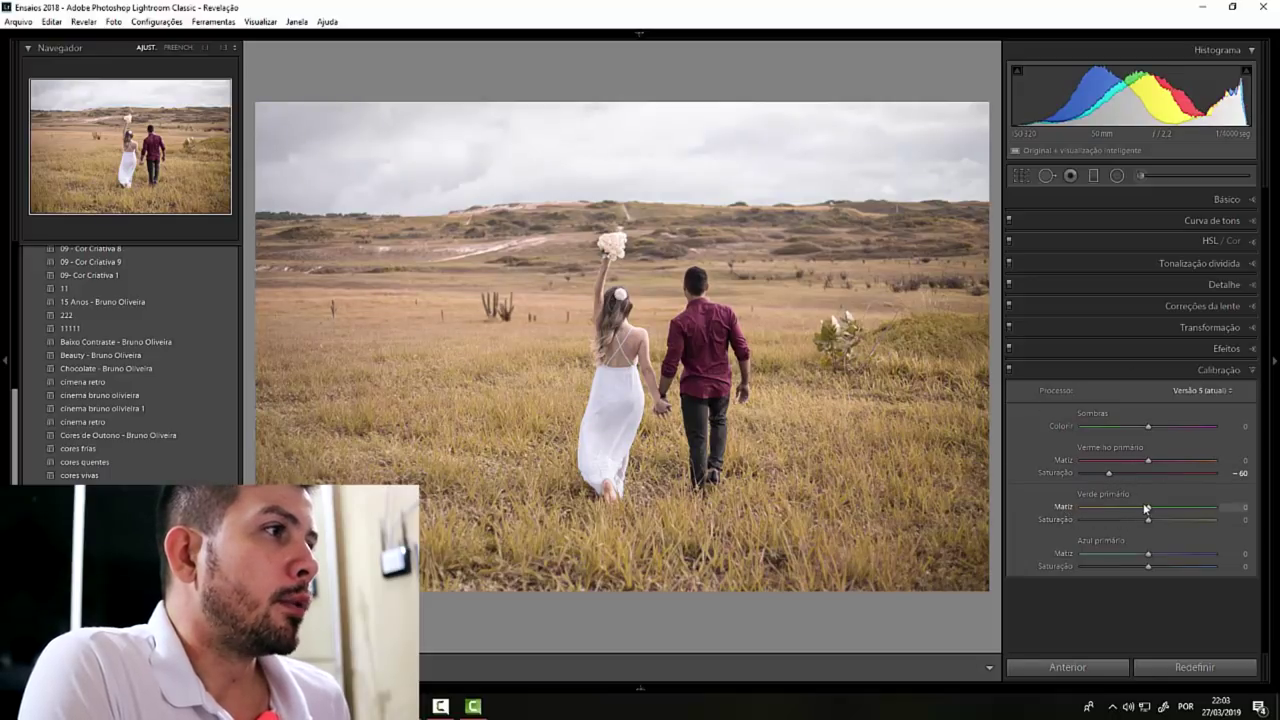
left_click_drag(1149, 508, 1085, 520)
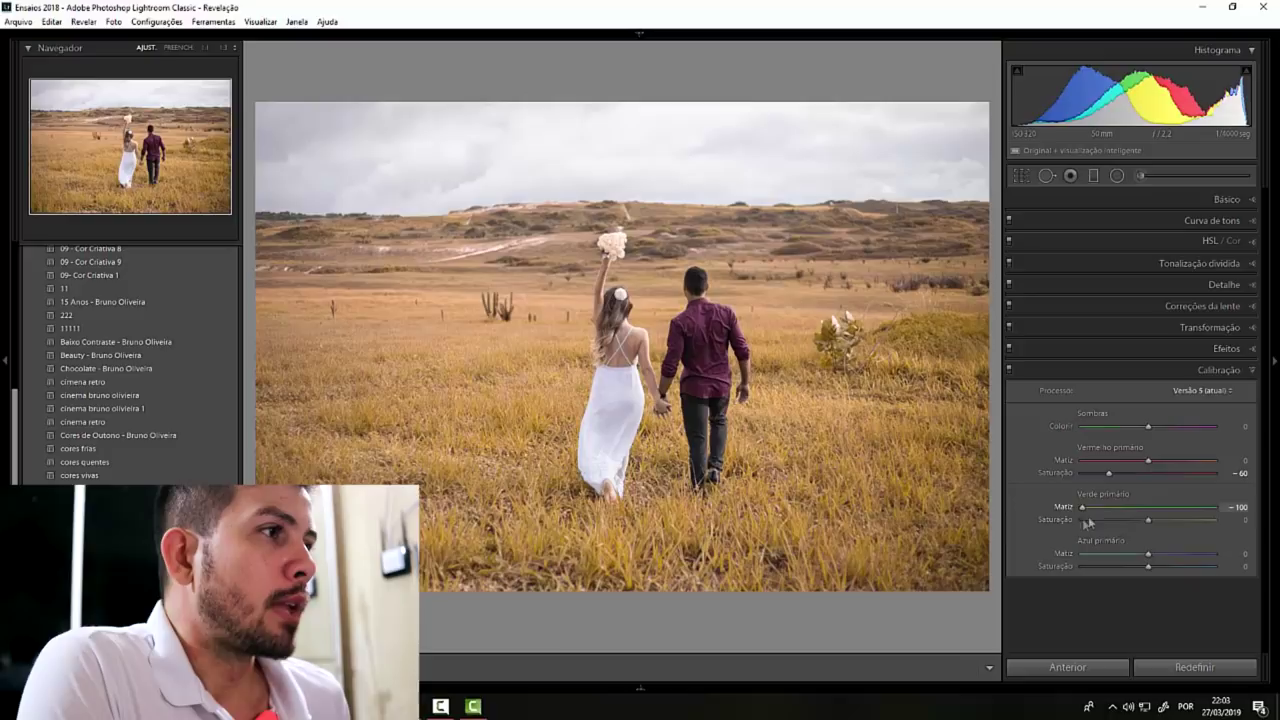
left_click_drag(1149, 520, 1115, 528)
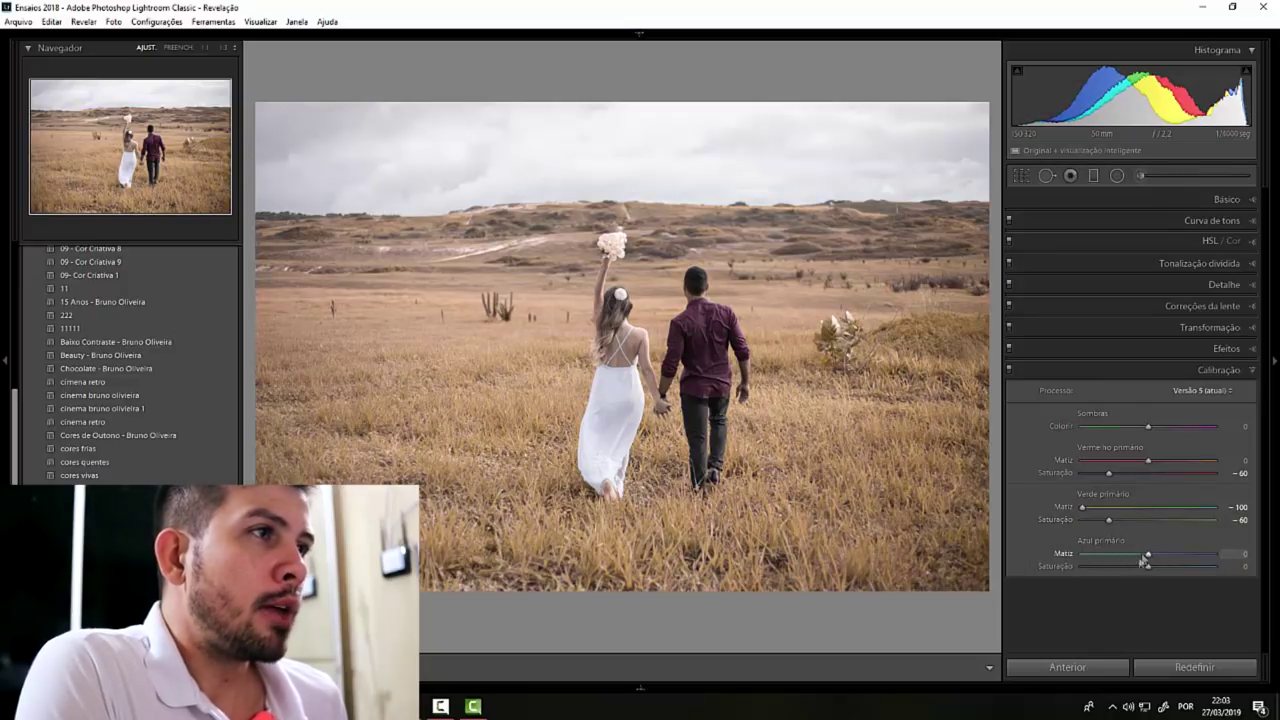
left_click_drag(1148, 555, 1082, 555)
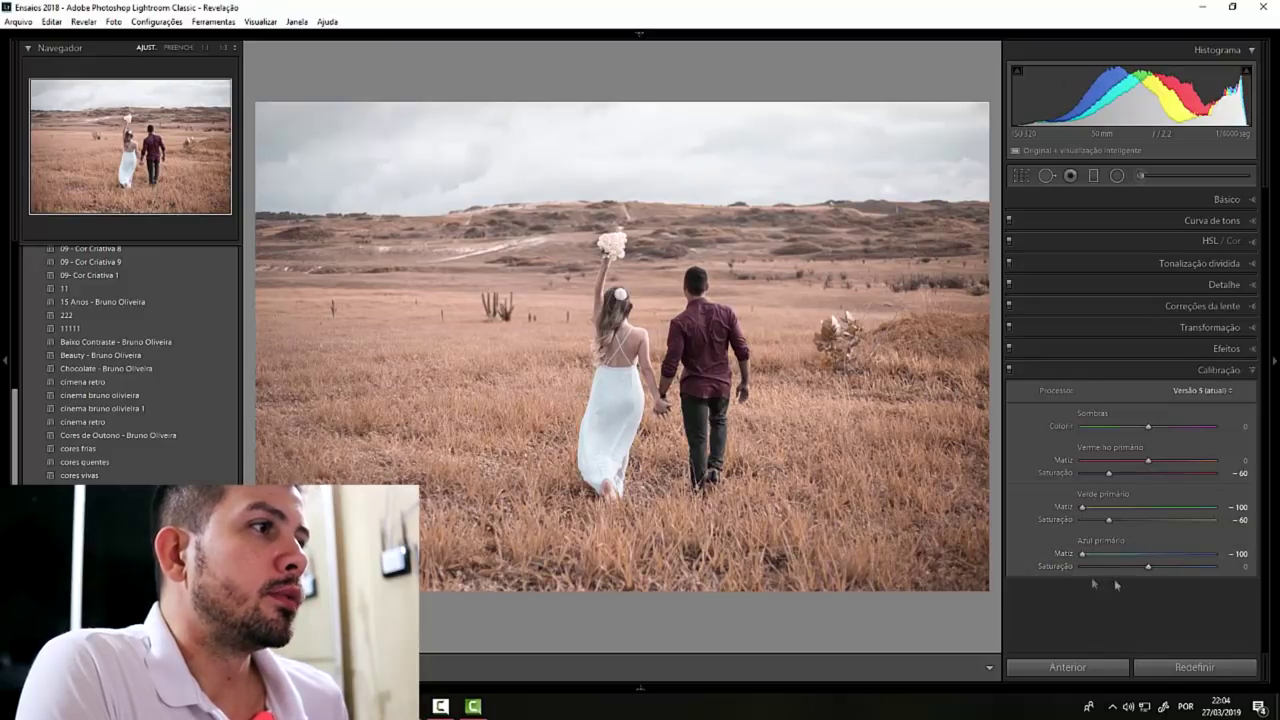
left_click_drag(1150, 566, 1218, 566)
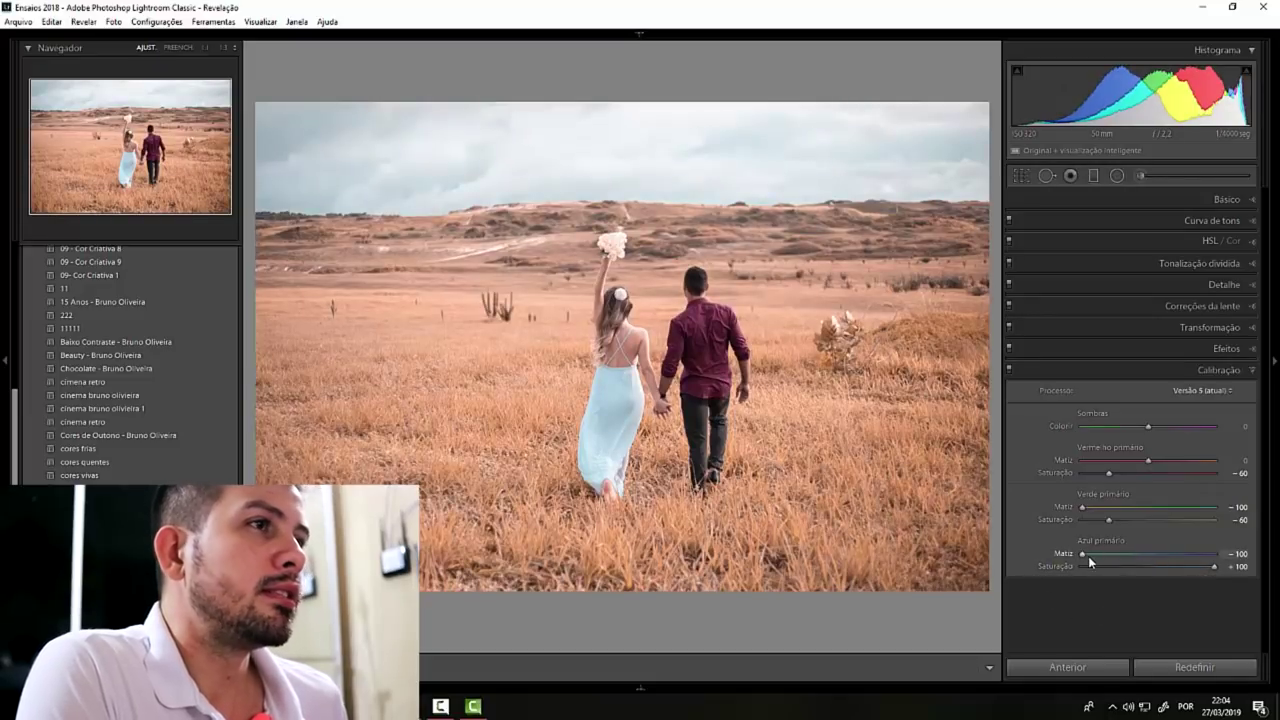
left_click_drag(1108, 473, 1121, 479)
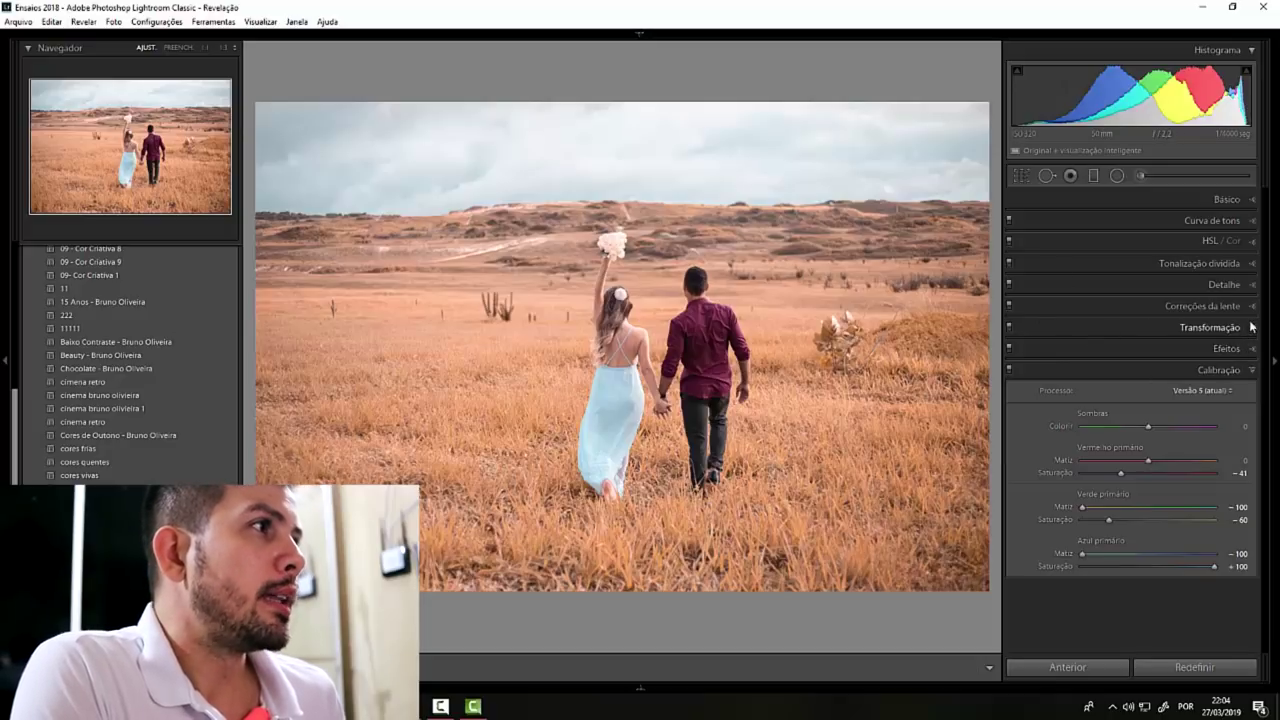
Step: Add a post-crop vignette: amount -46, midpoint 0, roundness +23, feather 100, highlights 45
left_click(1227, 348)
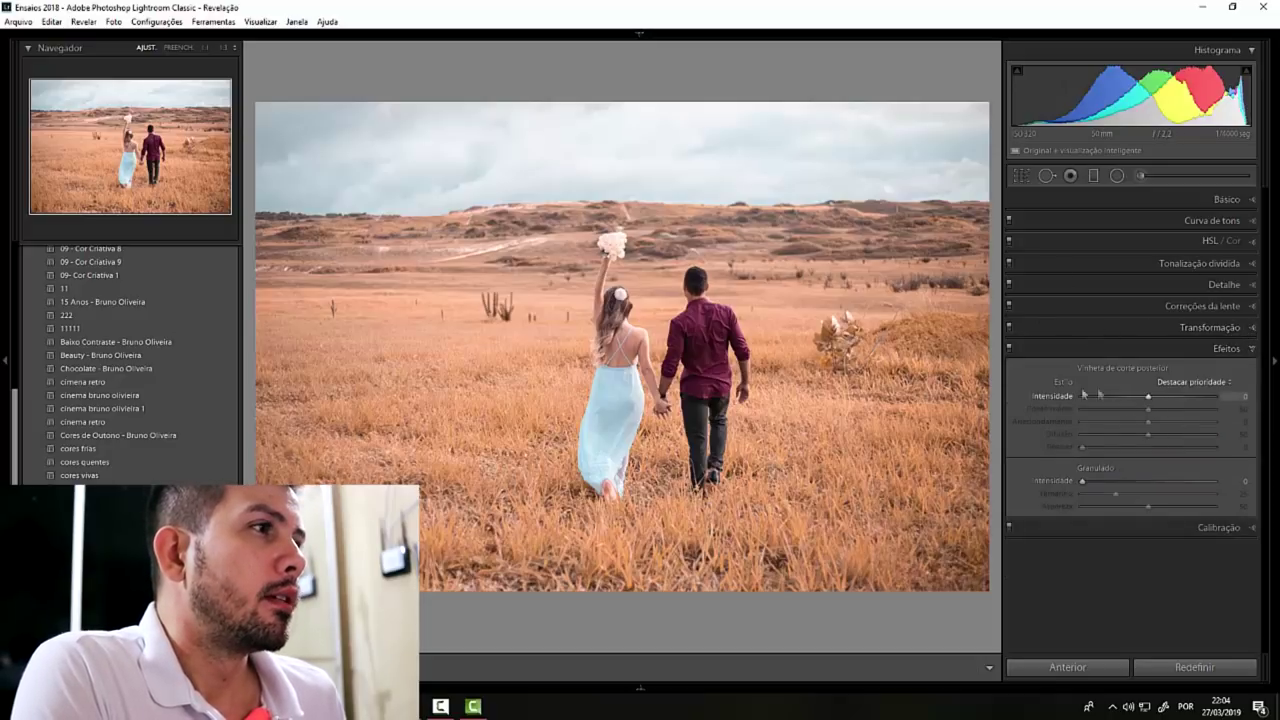
left_click_drag(1147, 395, 1073, 408)
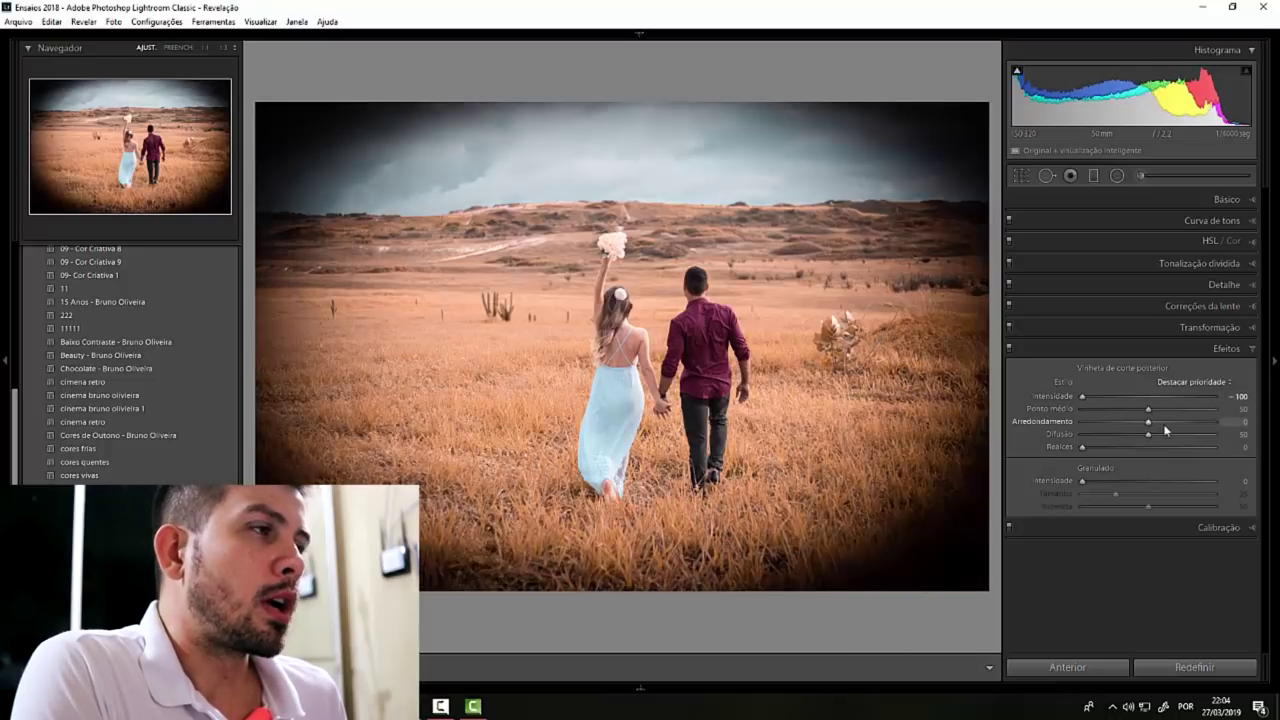
left_click_drag(1148, 409, 1082, 410)
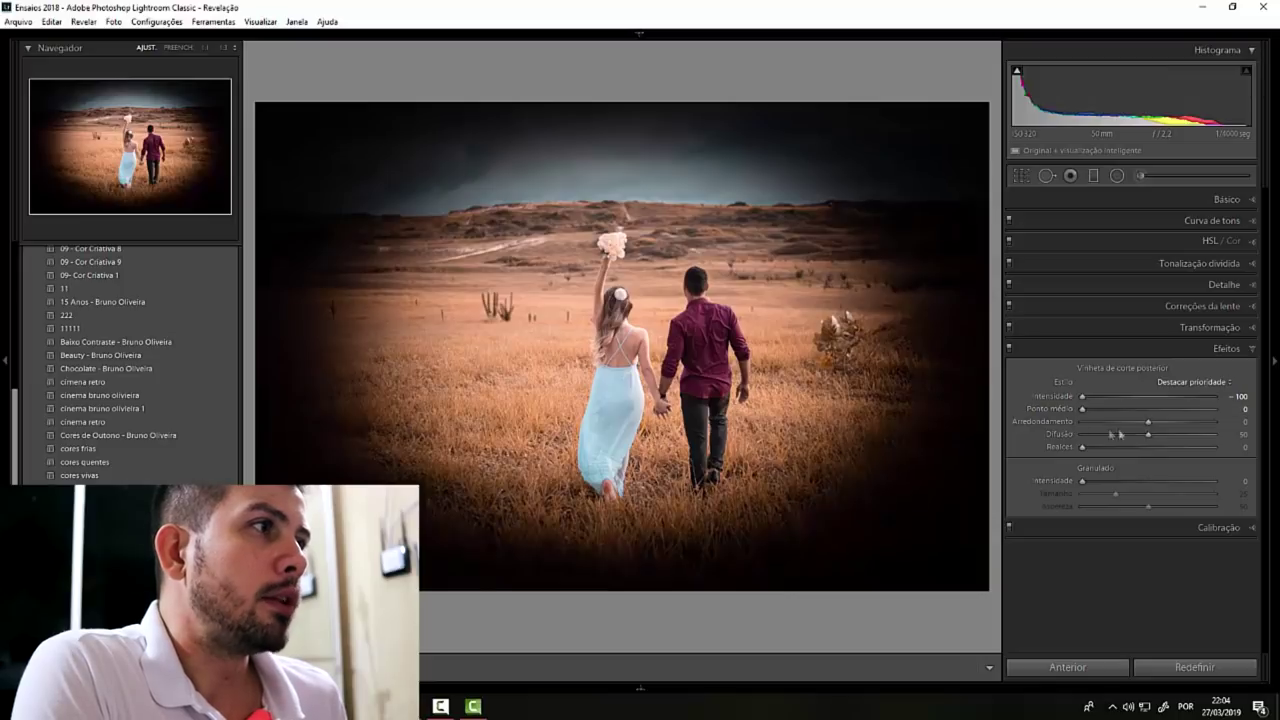
mouse_move(1149, 422)
left_mouse_down()
mouse_move(1127, 426)
mouse_move(1203, 432)
left_mouse_up()
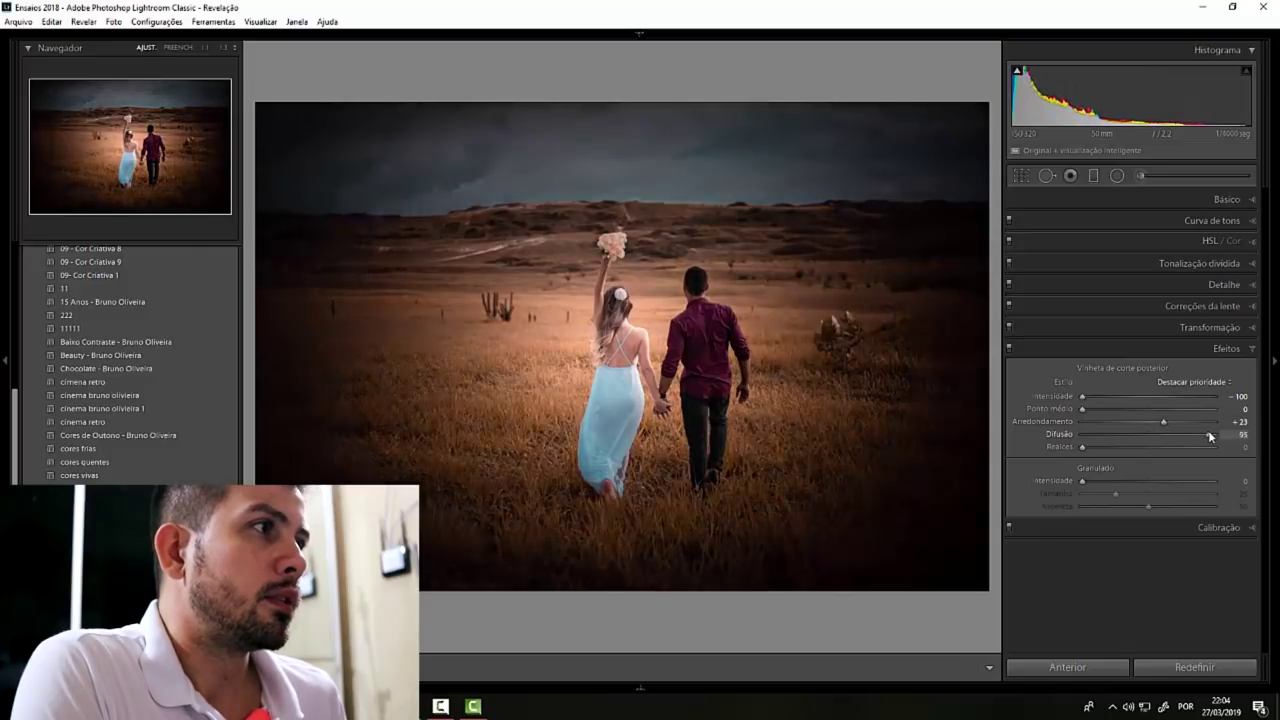
left_click_drag(1089, 451, 1122, 449)
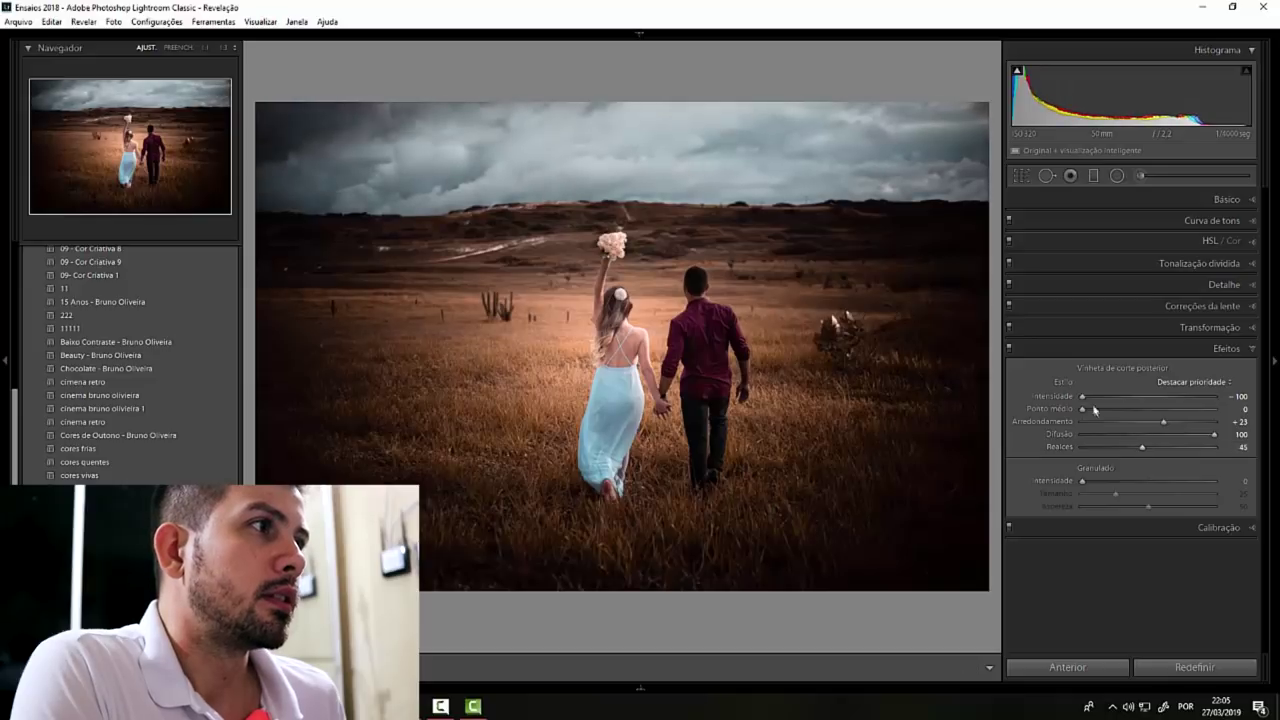
left_click_drag(1089, 403, 1118, 401)
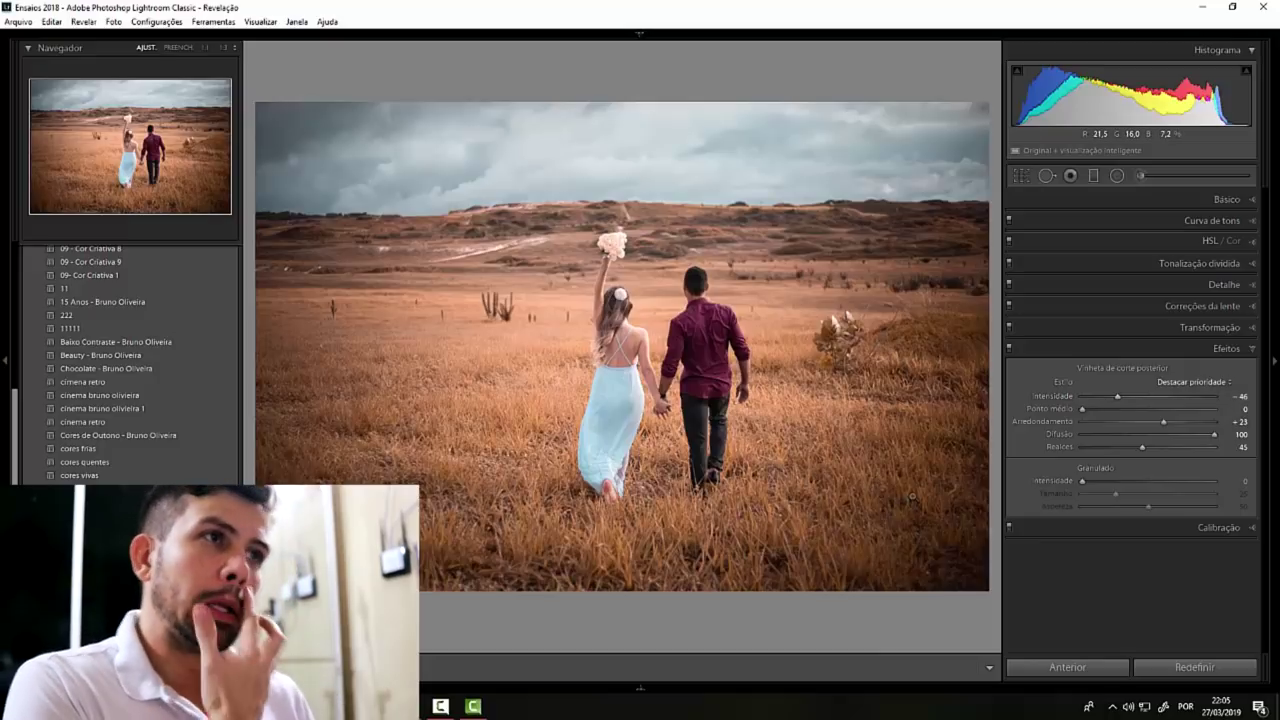
Step: Toggle the before/after view to compare the vignetted edit with the original
key("backslash")
key("backslash")
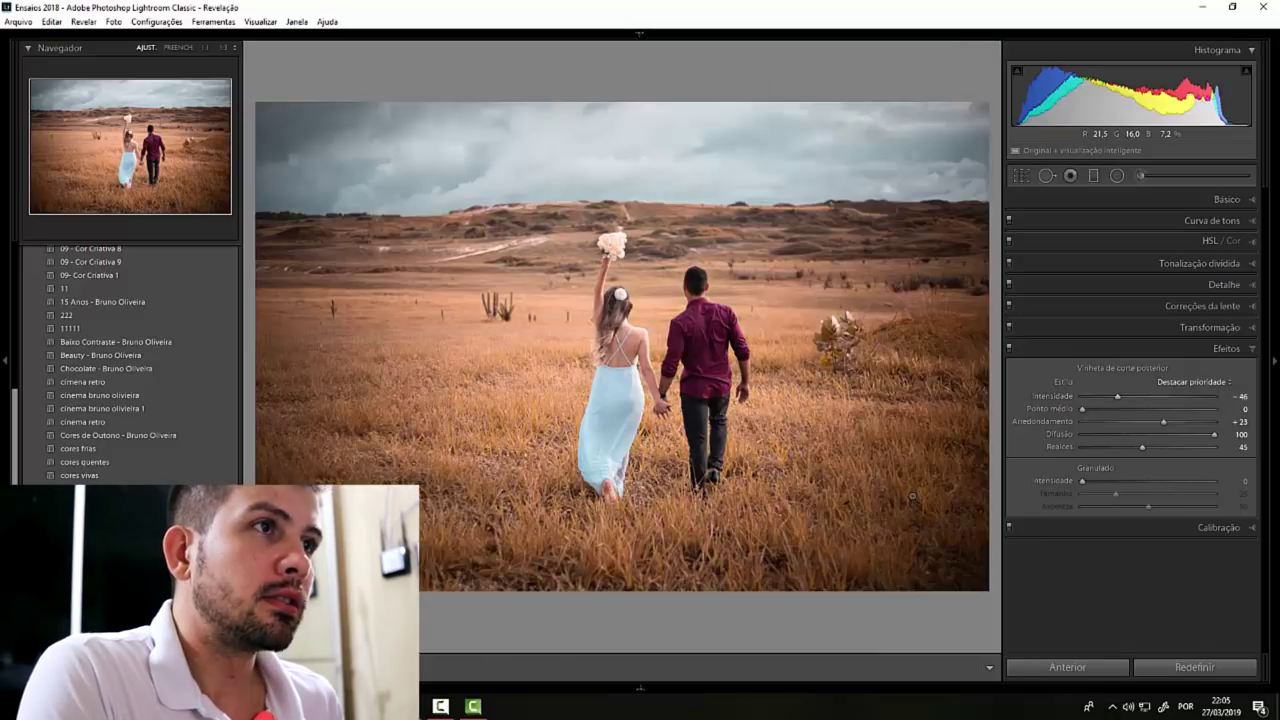
key("backslash")
key("backslash")
key("backslash")
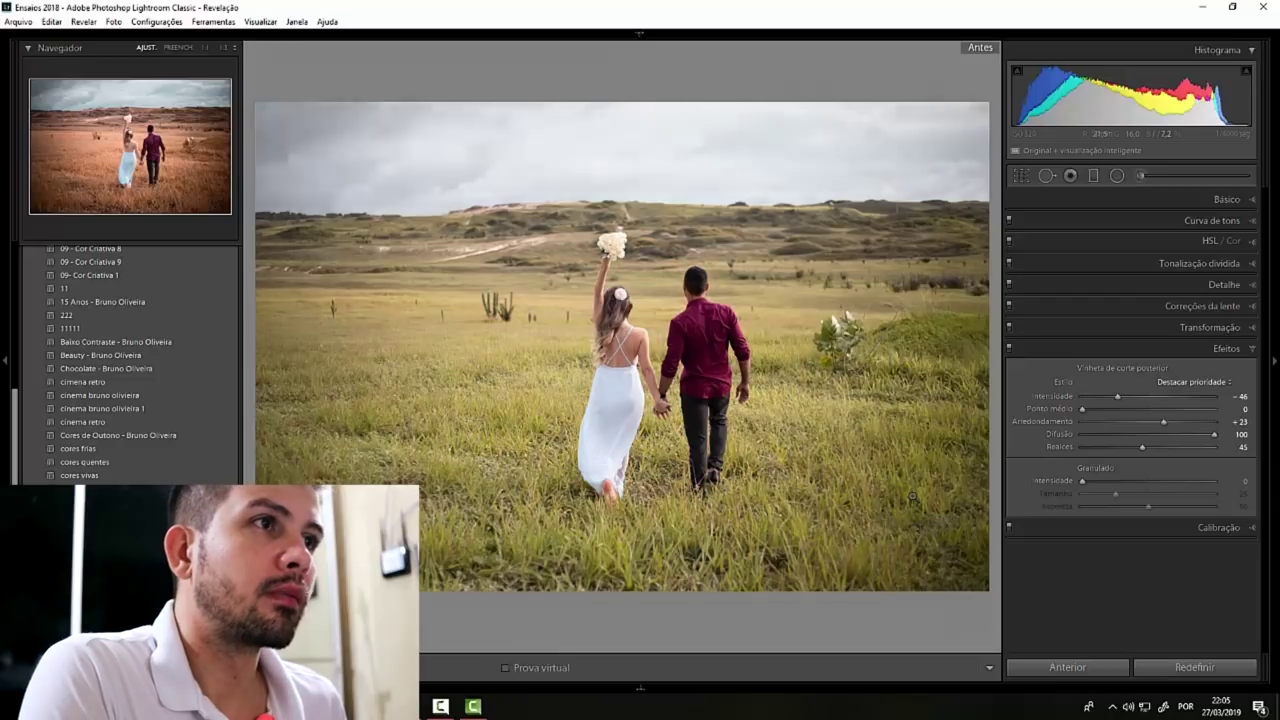
key("backslash")
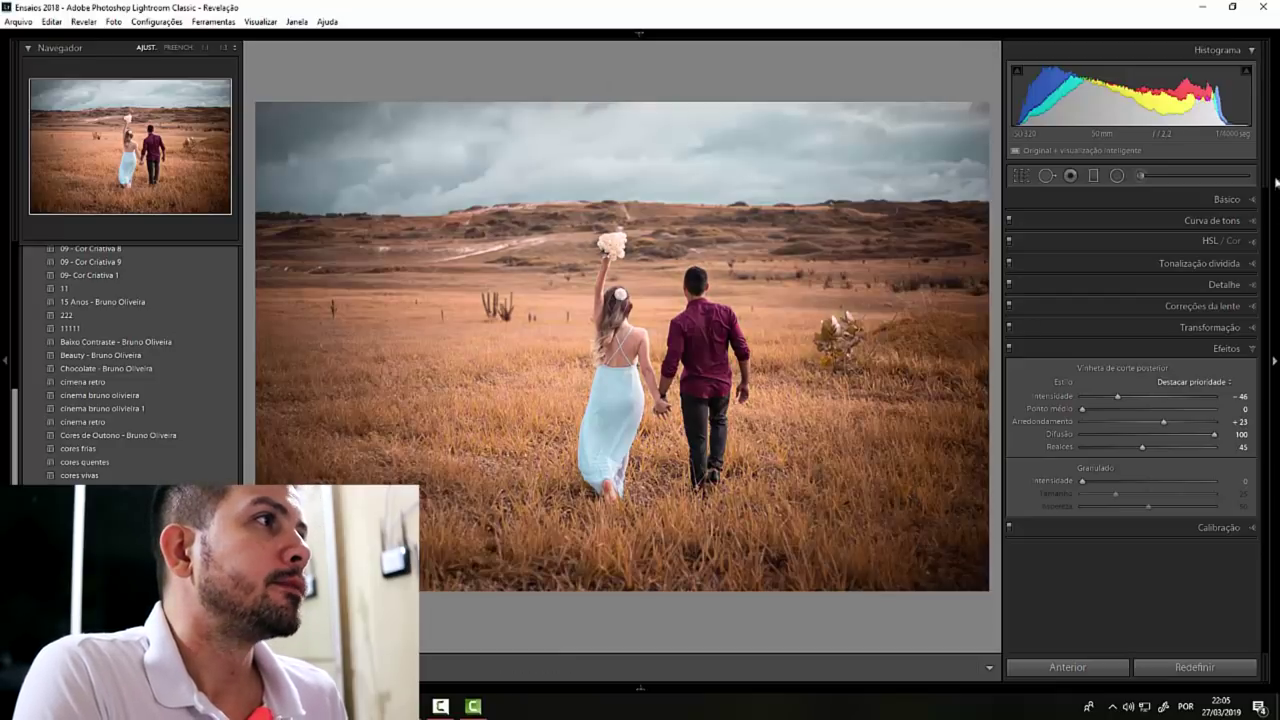
Step: Build an S-shaped point curve with a lifted black point, raised shadows and brighter highlights
left_click(1222, 219)
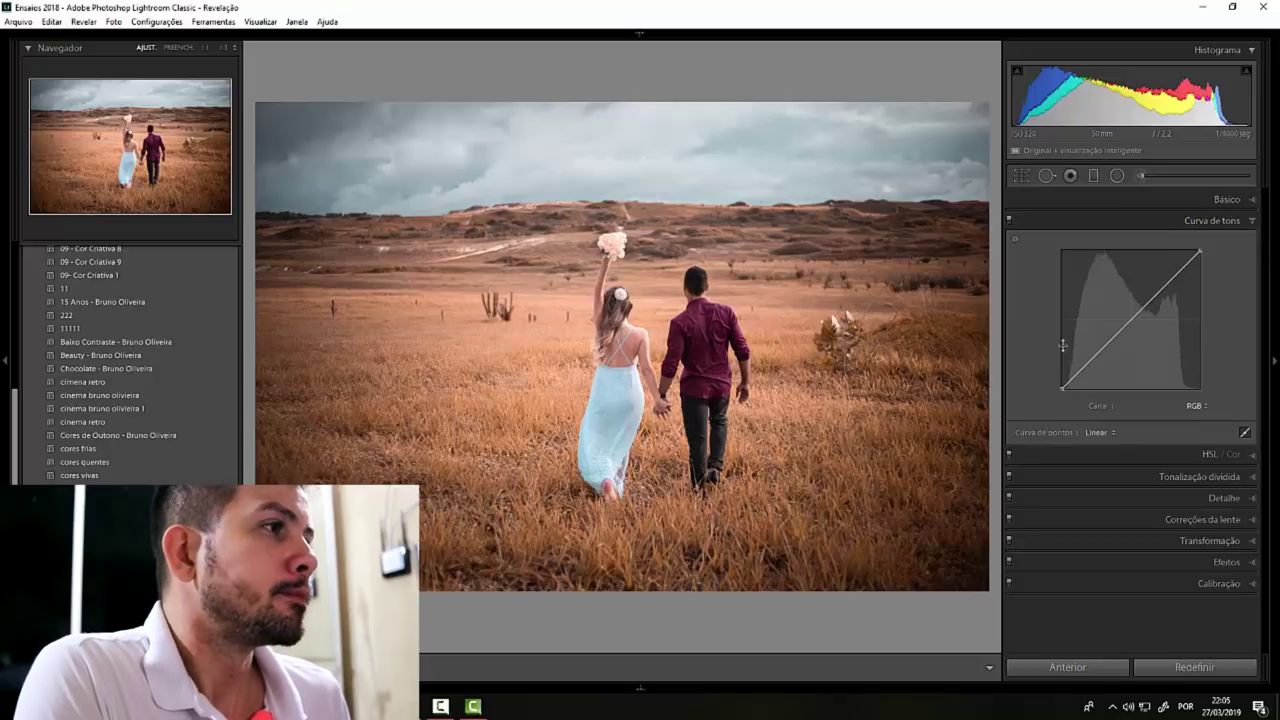
left_click(1092, 360)
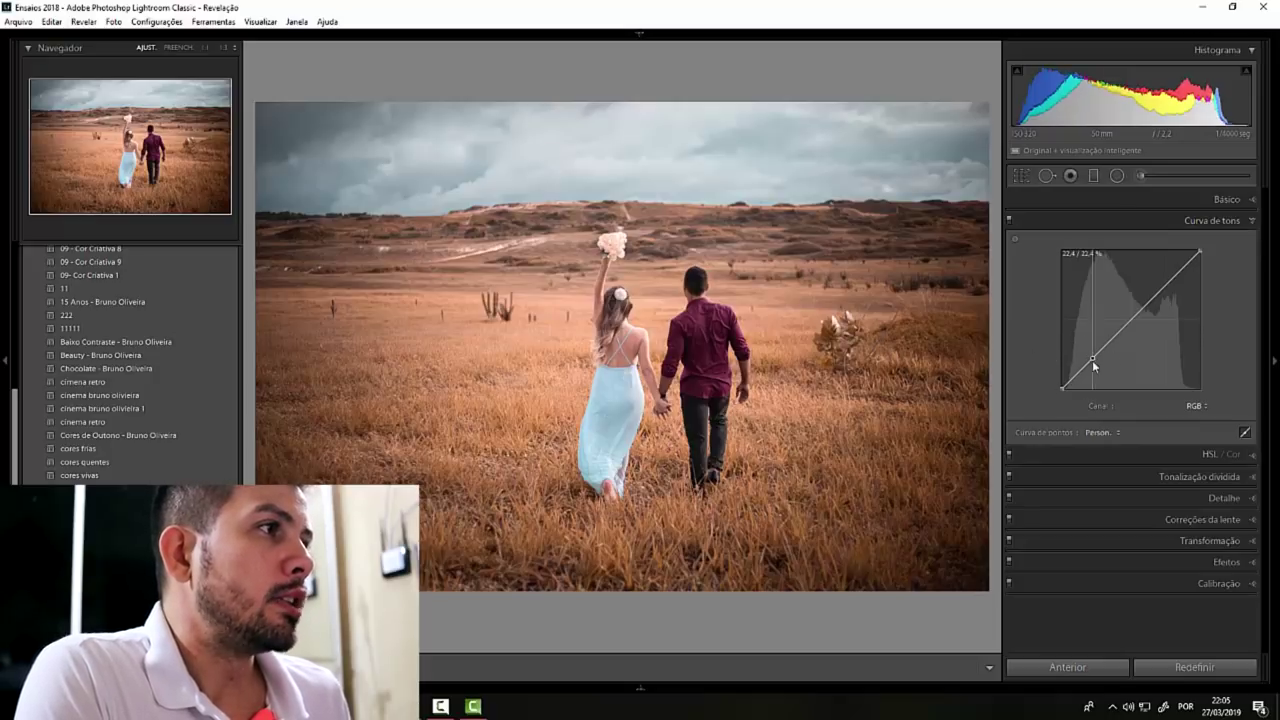
left_click(1135, 319)
left_click(1174, 279)
left_click_drag(1062, 387, 1046, 372)
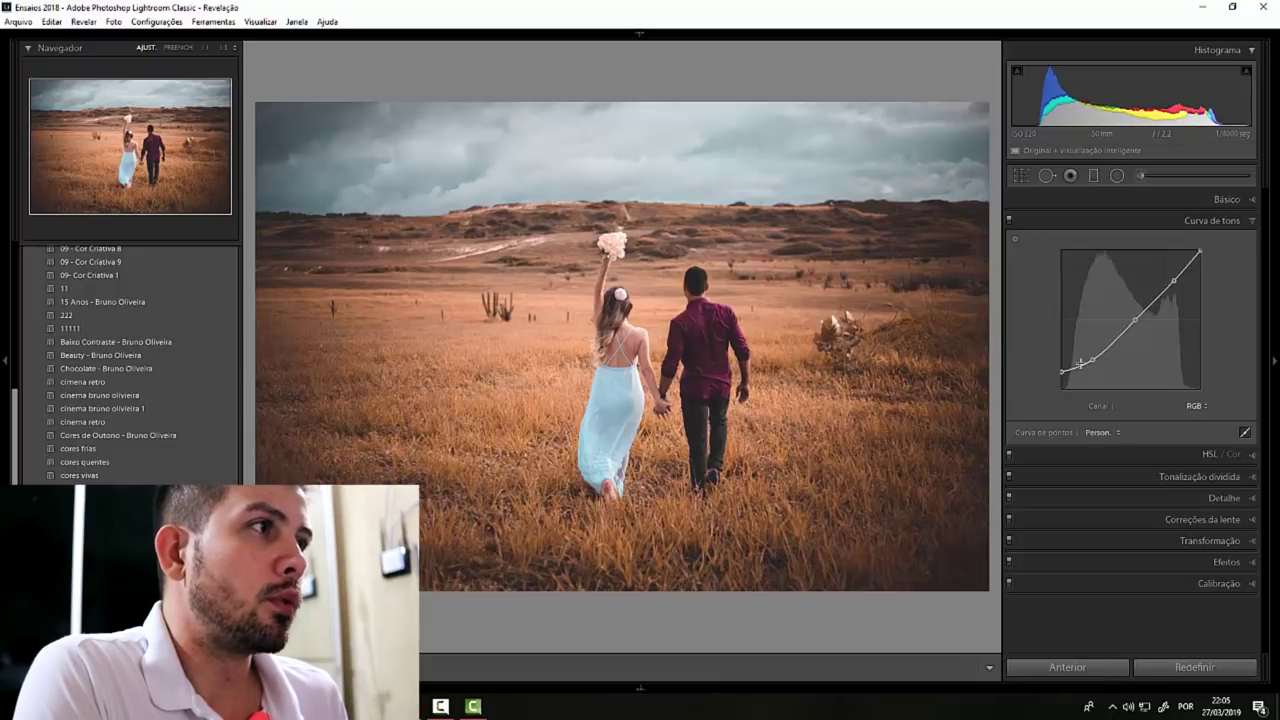
left_click_drag(1091, 358, 1096, 352)
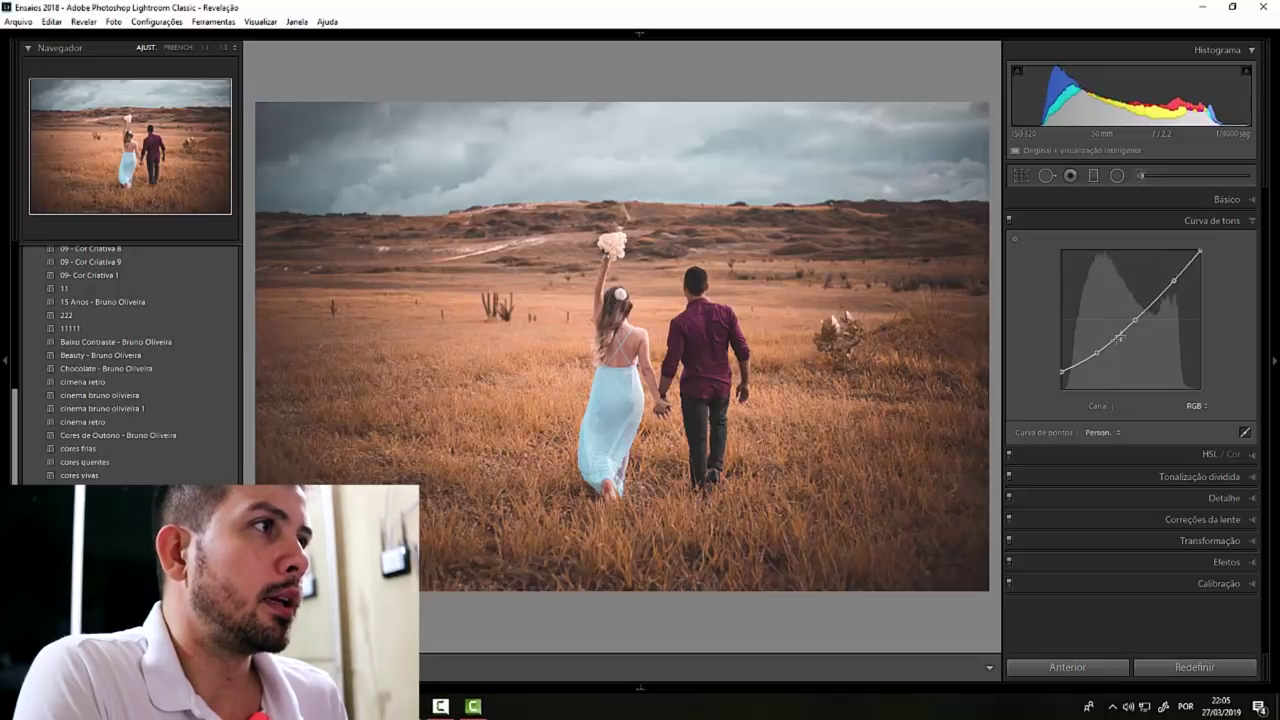
left_click_drag(1134, 319, 1129, 321)
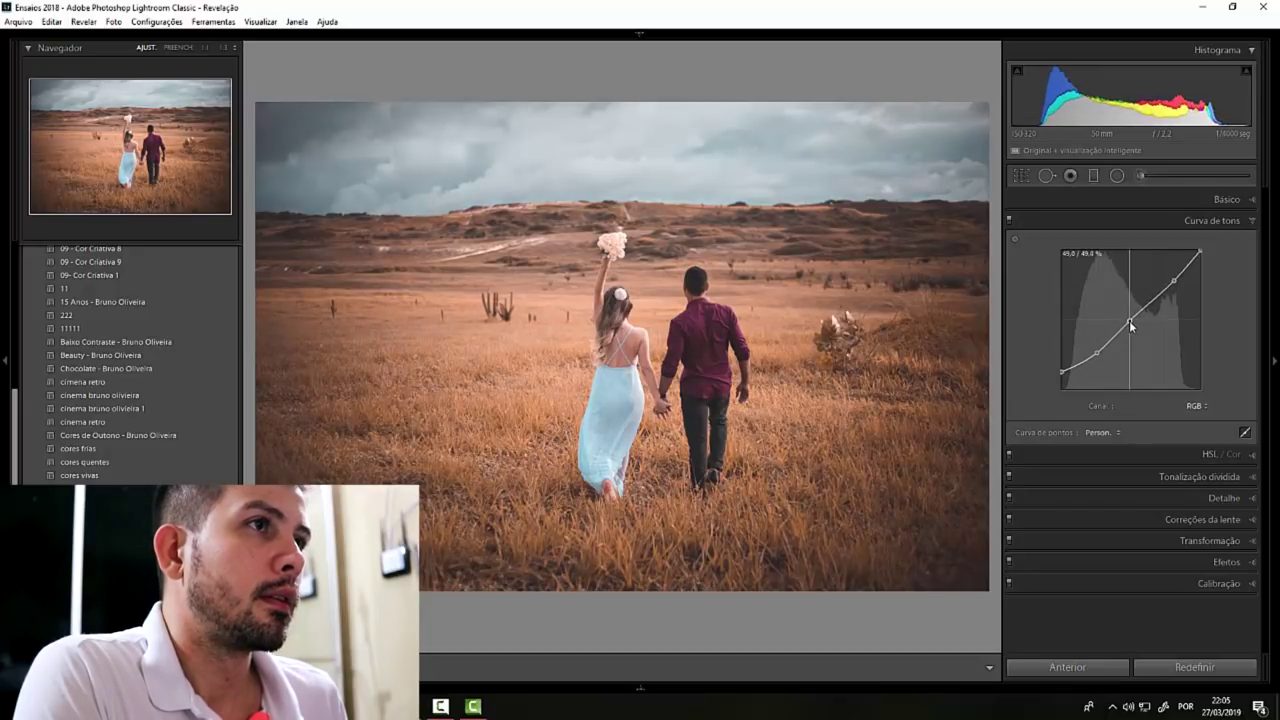
left_click_drag(1173, 282, 1171, 278)
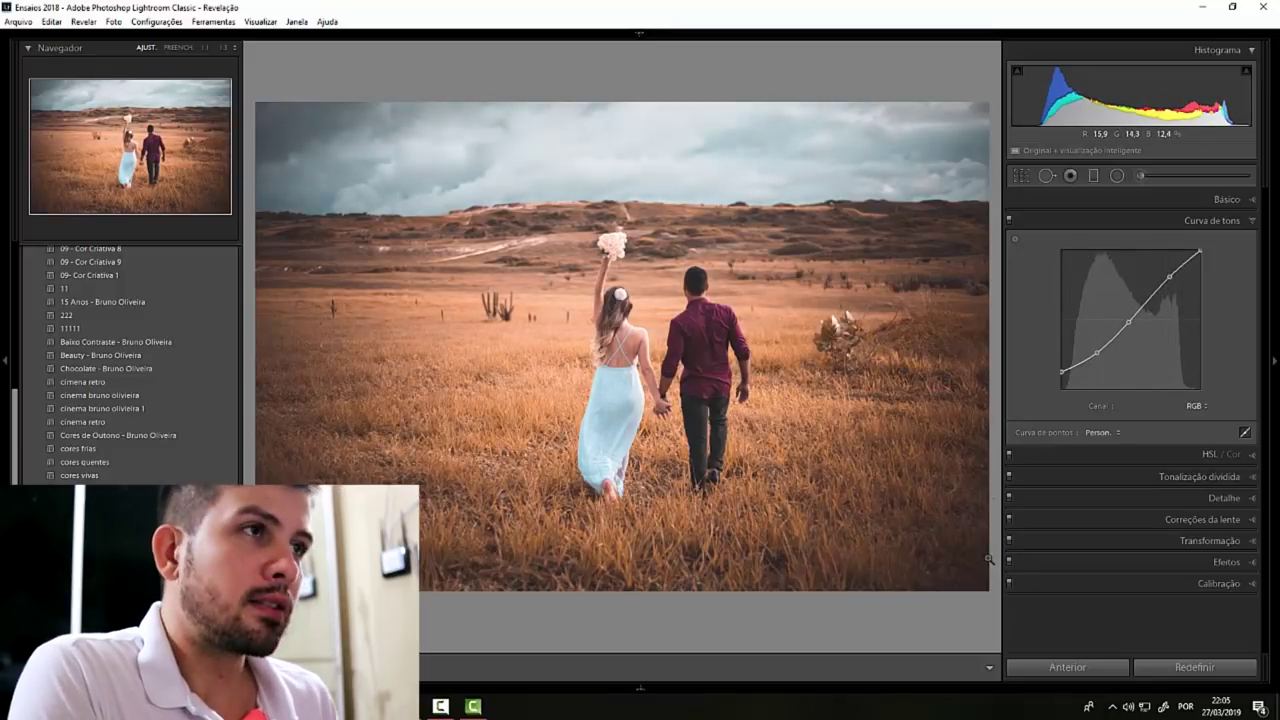
key("backslash")
key("backslash")
key("backslash")
key("backslash")
key("backslash")
key("backslash")
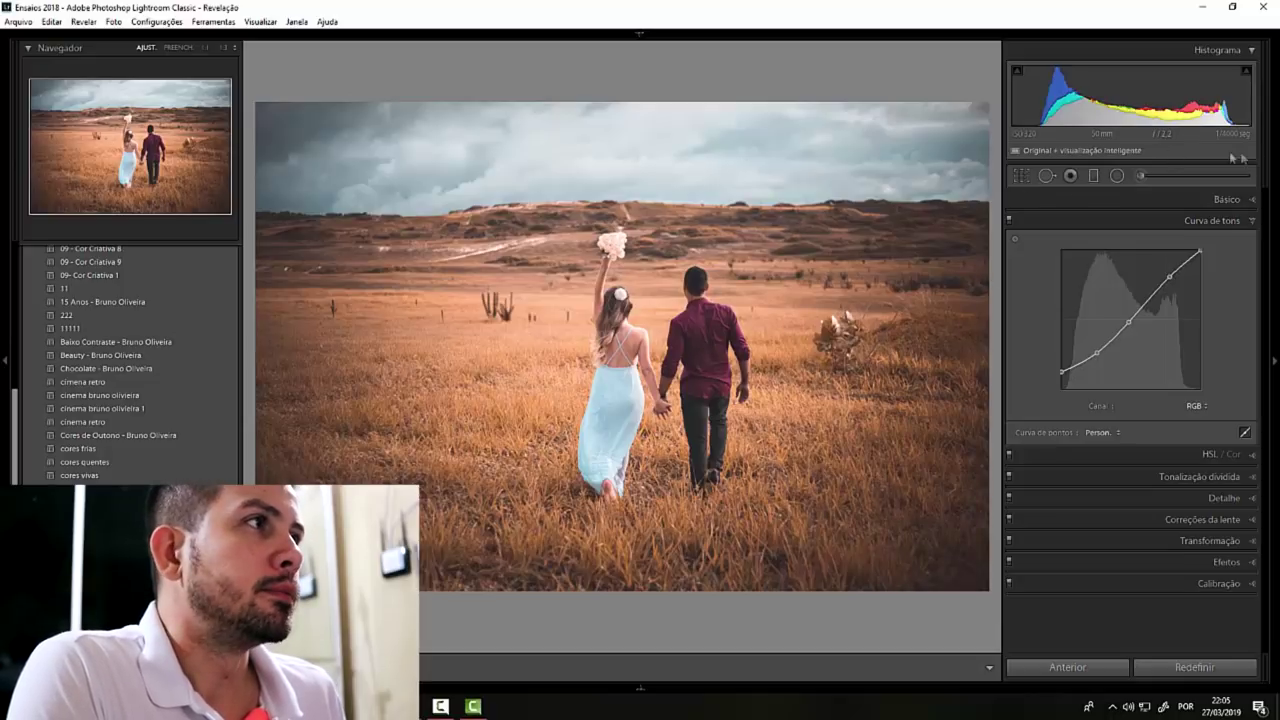
Step: Set an Adjustment Brush to Exposure 0, Temp -33, Tint -18 and paint the upper-left sky
left_click(1138, 176)
scroll(490, 167, "up", 3)
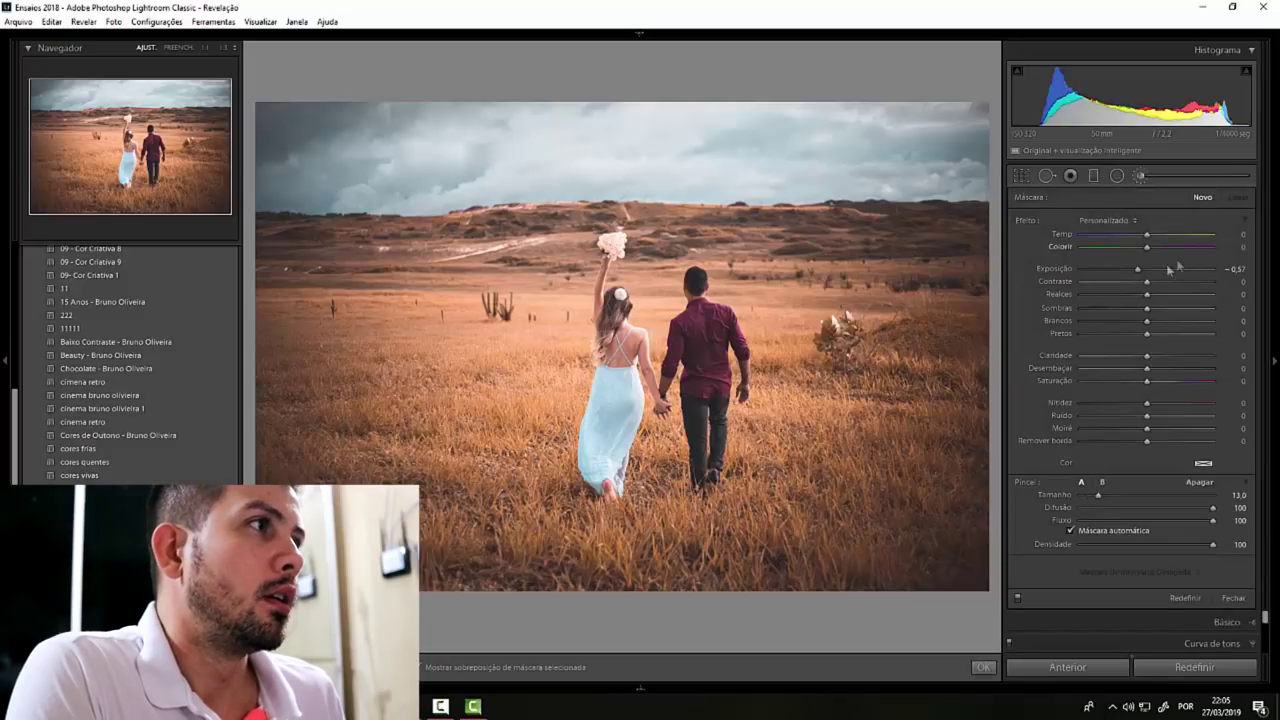
double_click(1137, 268)
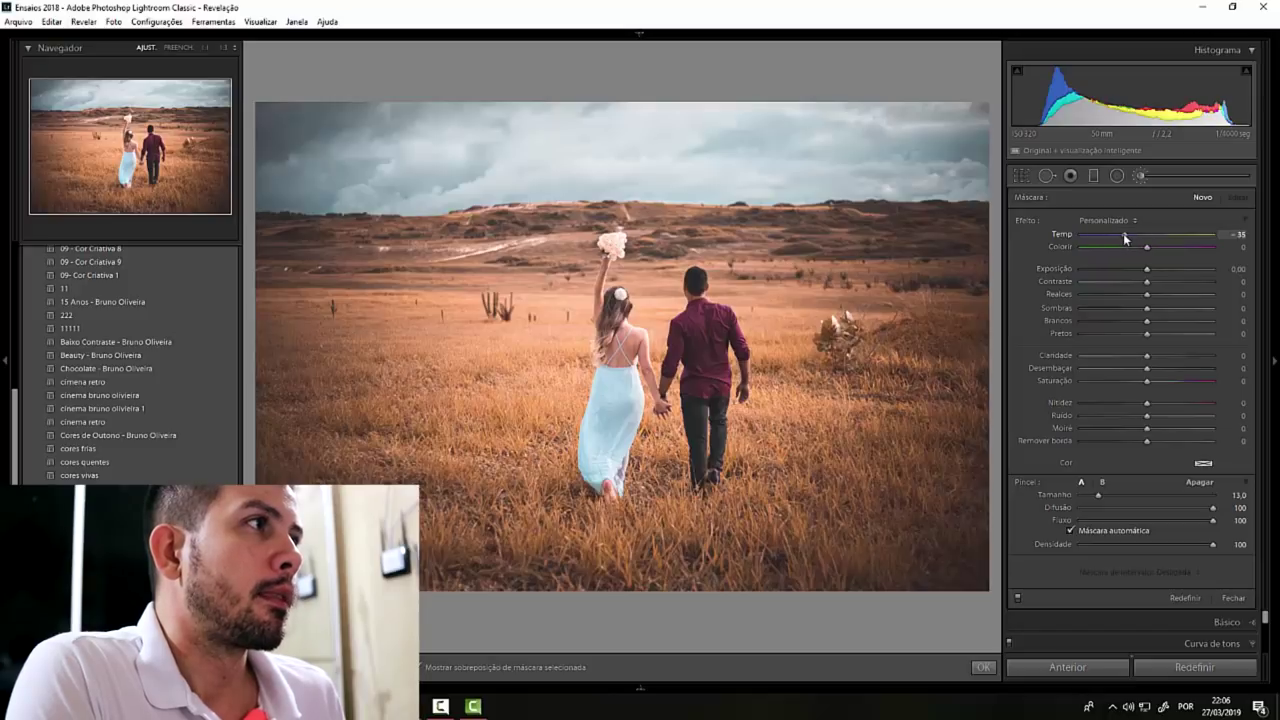
left_click_drag(1124, 233, 1132, 249)
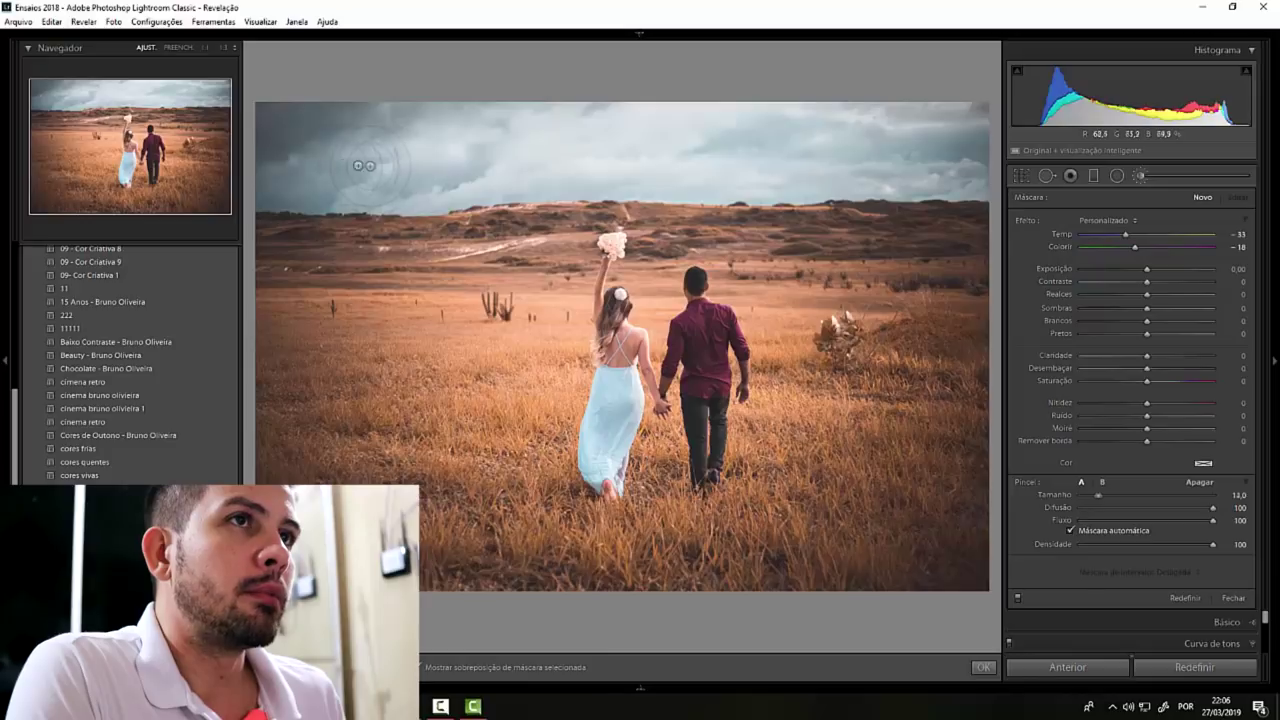
mouse_move(364, 165)
left_mouse_down()
mouse_move(265, 172)
mouse_move(577, 148)
left_mouse_up()
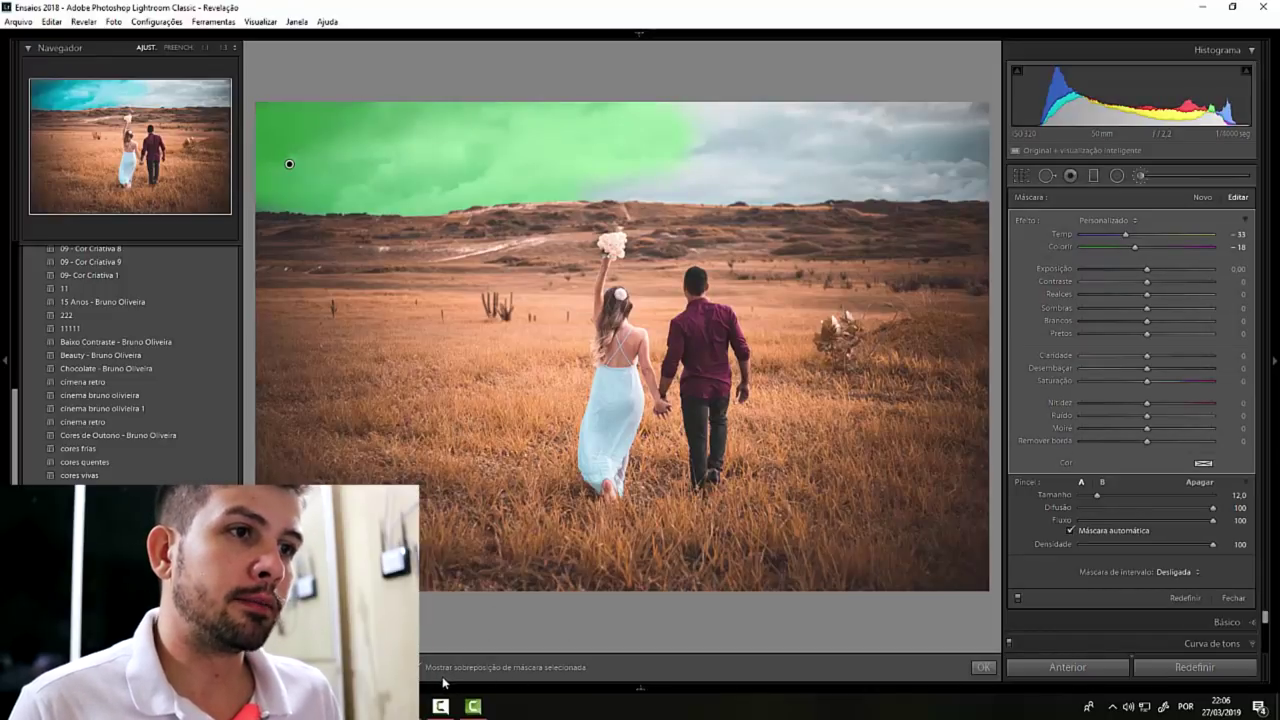
Step: Hide the mask overlay, brush the rest of the sky, and ease the brush Temp to -21
key("o")
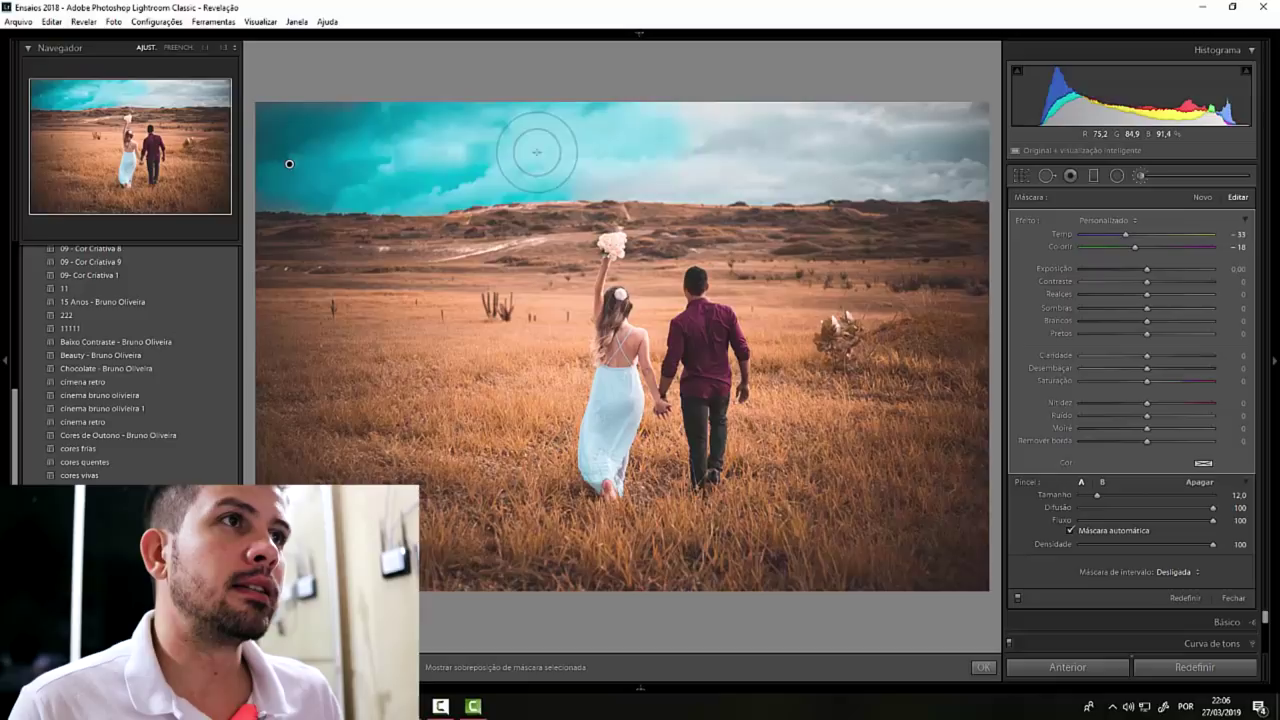
mouse_move(586, 163)
left_mouse_down()
mouse_move(680, 138)
mouse_move(968, 150)
left_mouse_up()
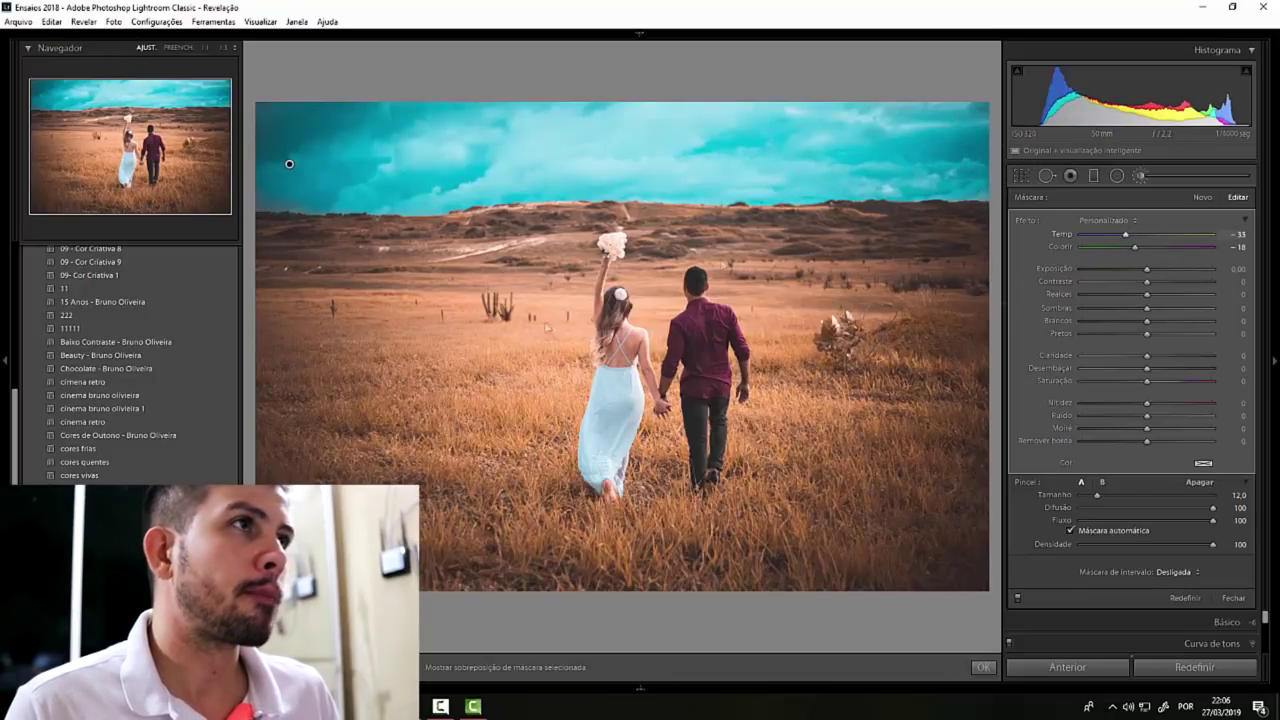
left_click_drag(1123, 236, 1134, 238)
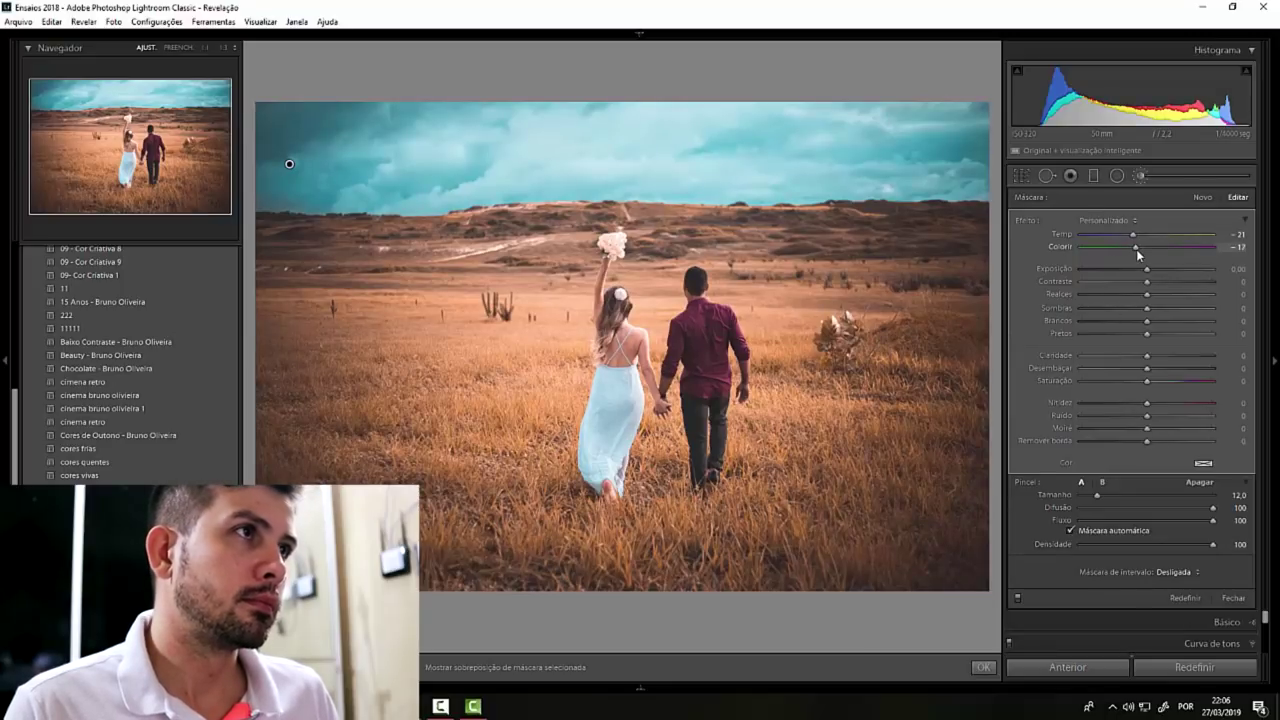
Step: Toggle between the original and the teal-sky edit, ending on the edited version
key("backslash")
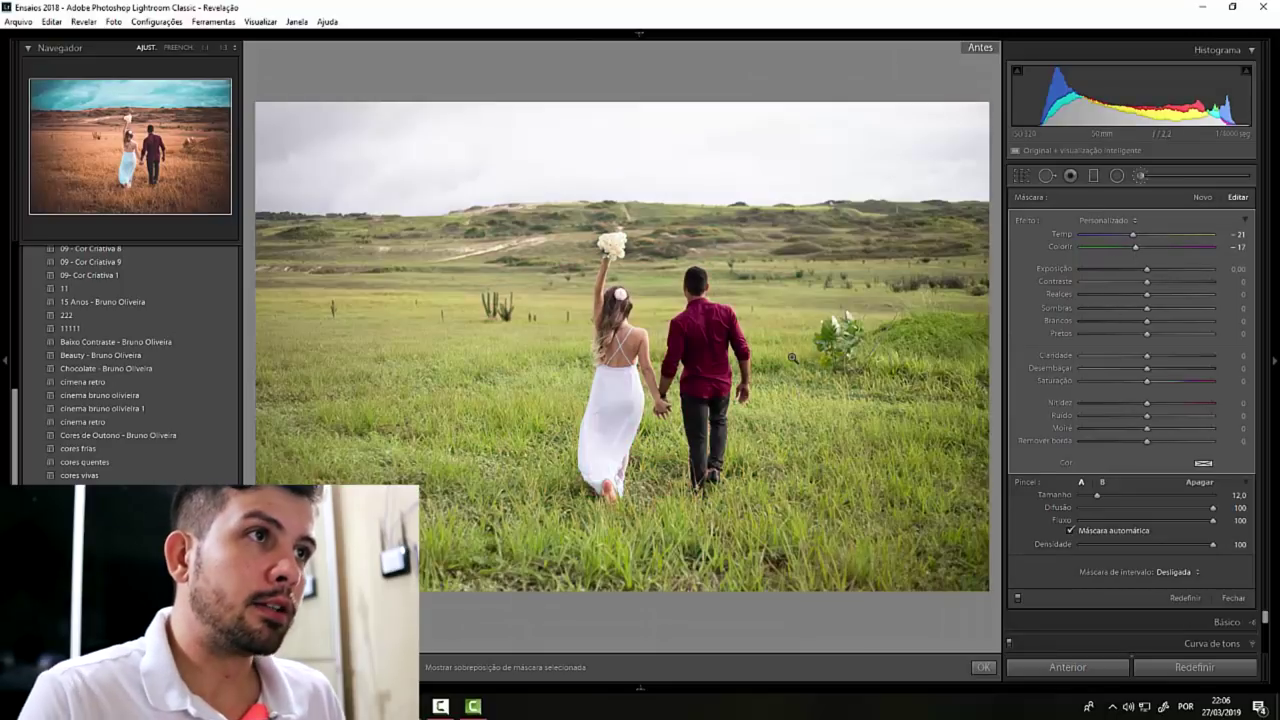
key("backslash")
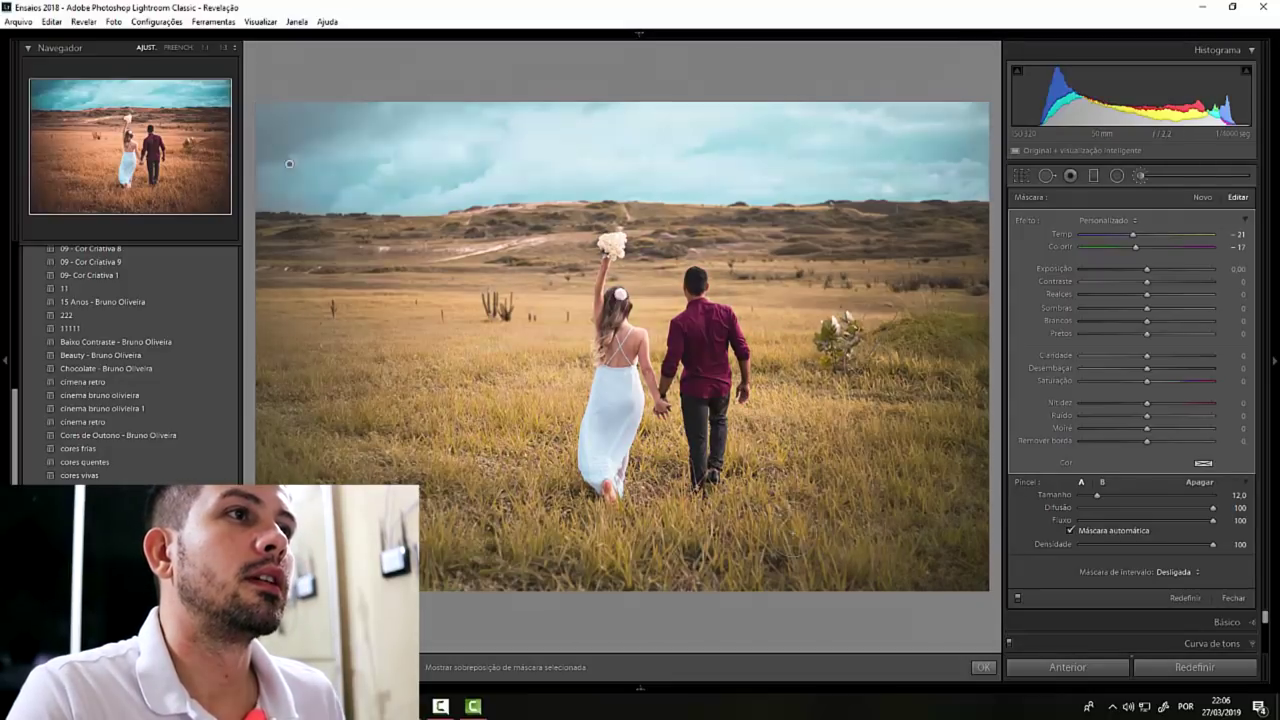
key("backslash")
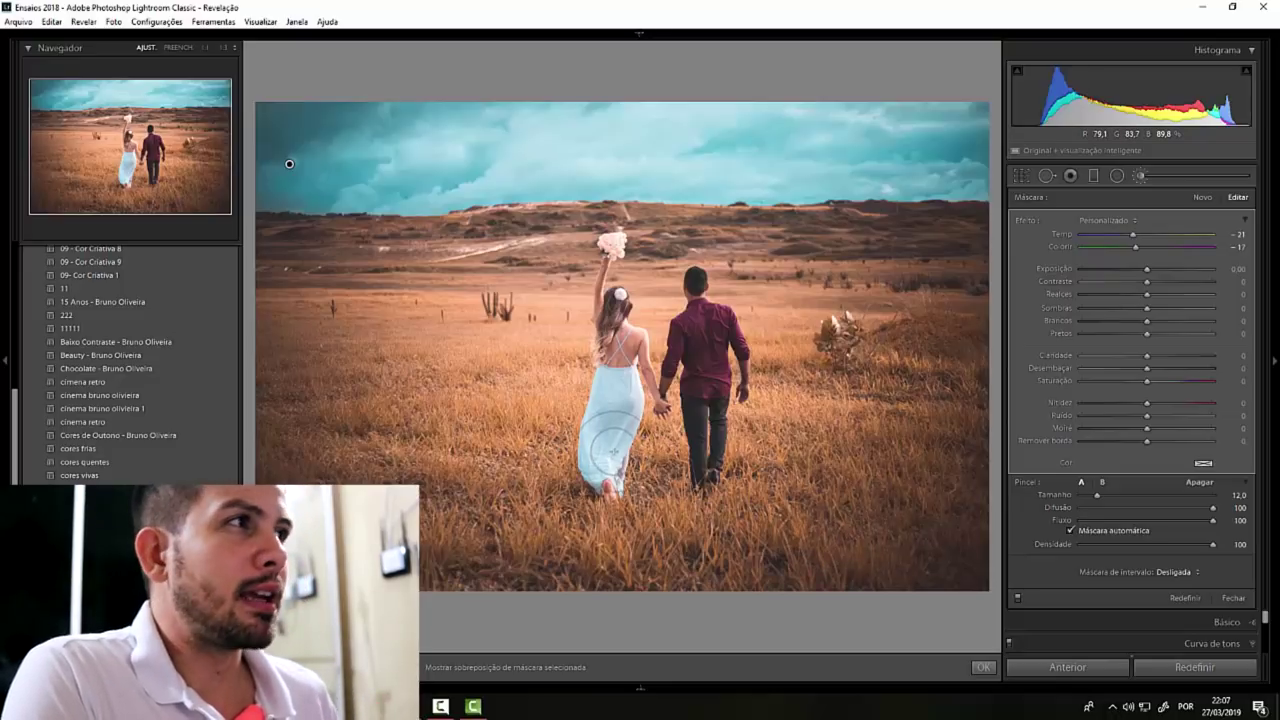
Step: Close the brush, toggle the vignette off and on, and ease Vignette Amount from -46 to -17
left_click(1137, 176)
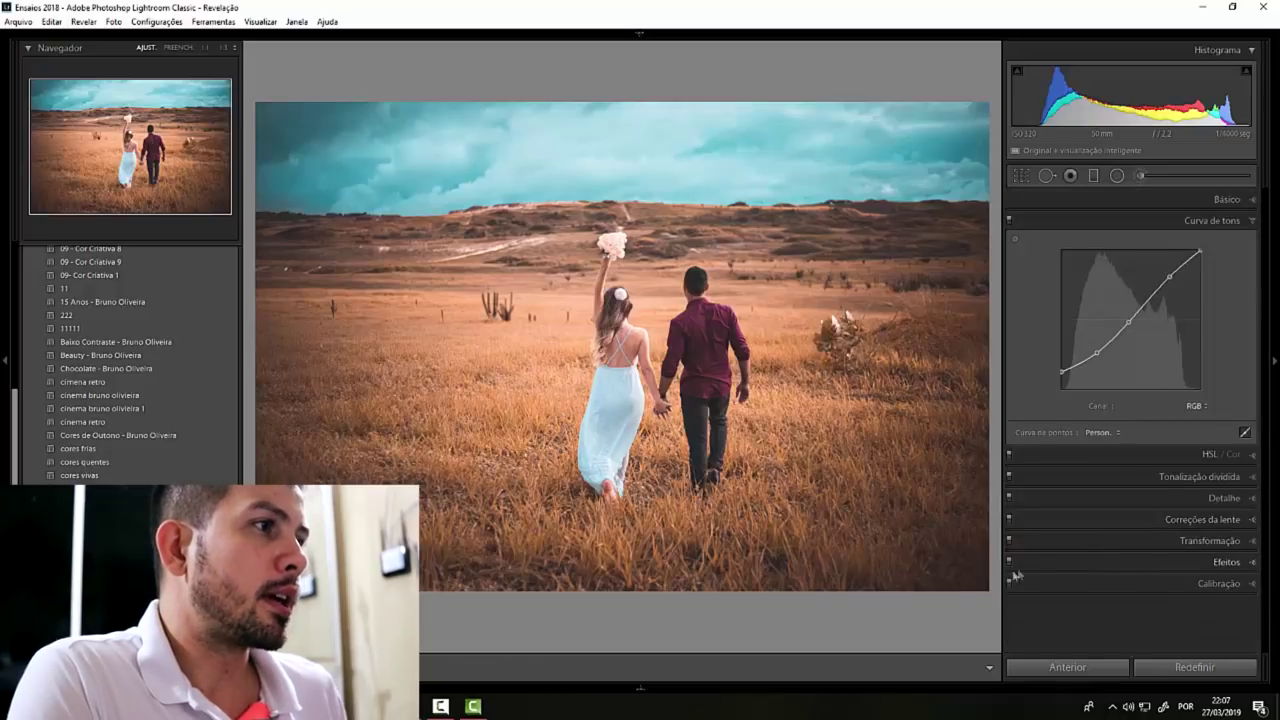
left_click(1009, 562)
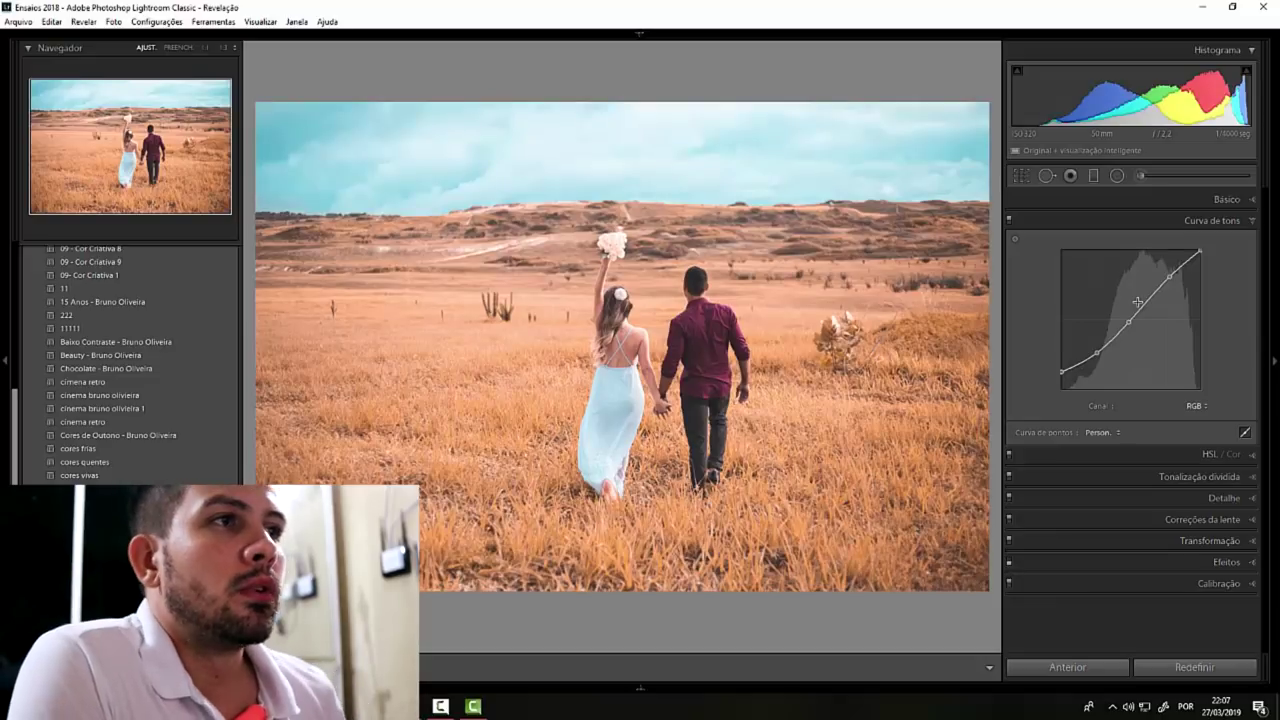
left_click(1008, 562)
left_click(1255, 563)
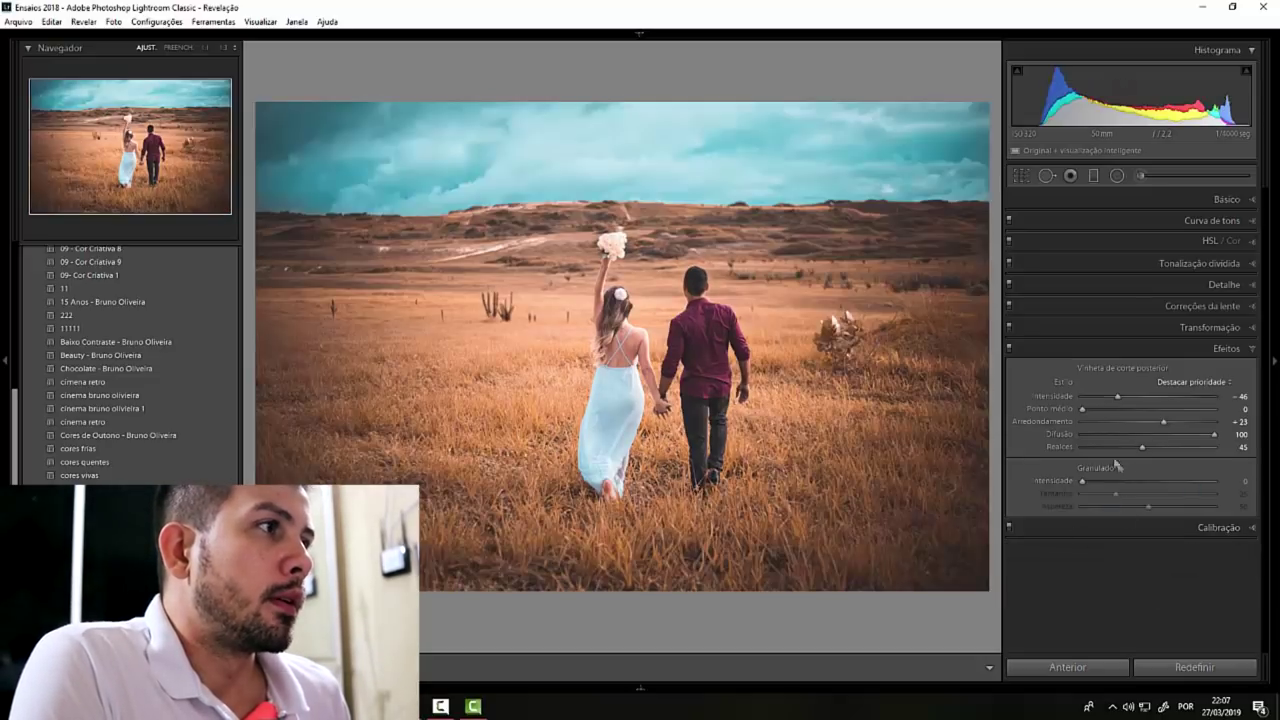
left_click_drag(1117, 396, 1136, 398)
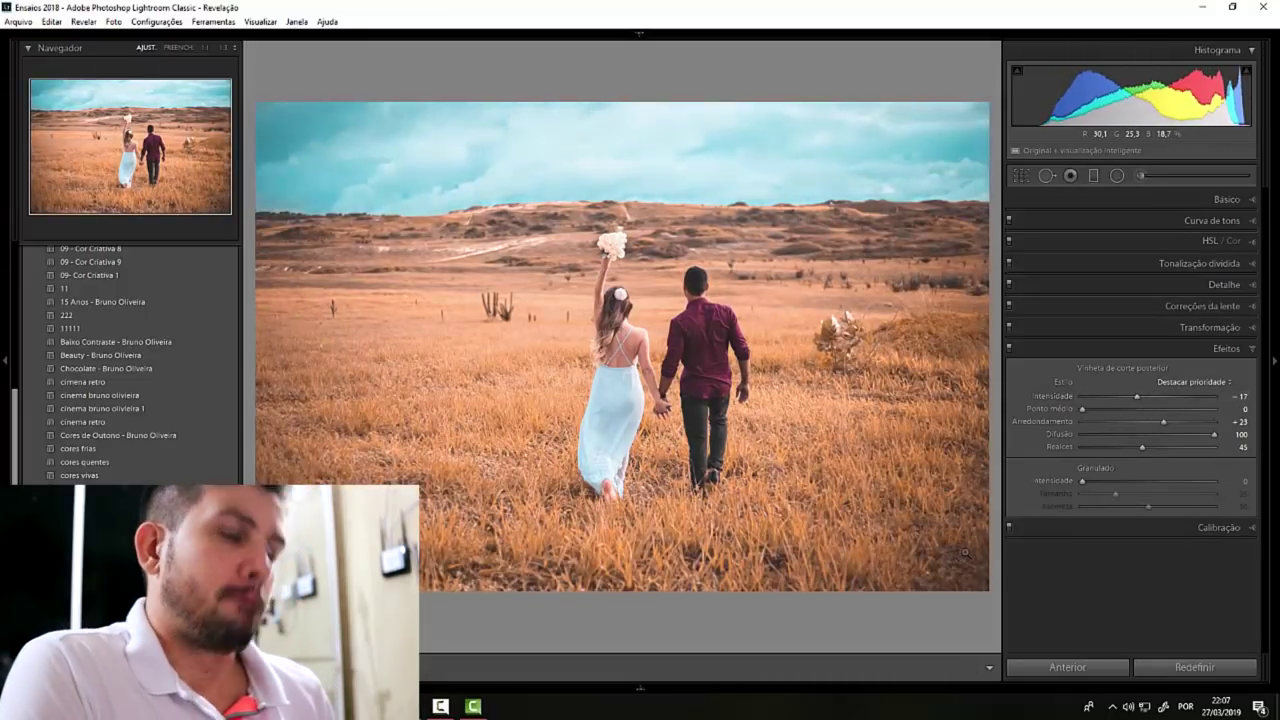
key("backslash")
key("backslash")
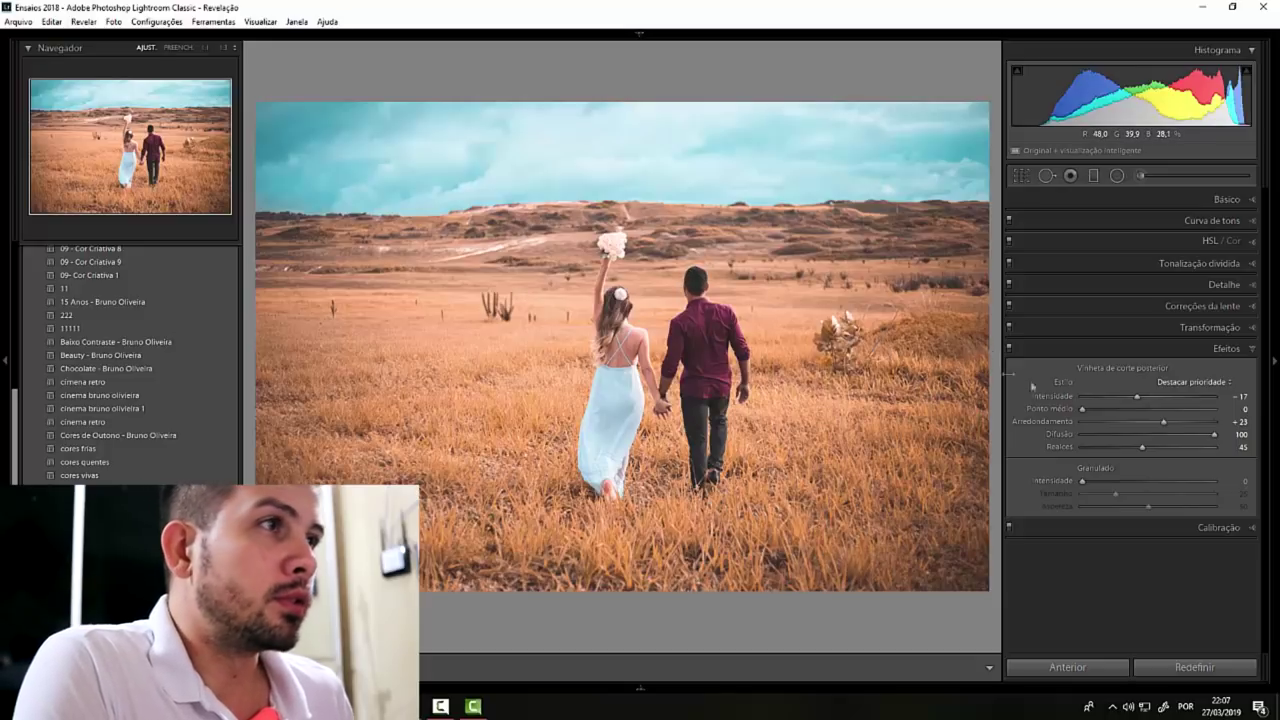
Step: Collapse the Effects panel, leaving the −17 post-crop vignette applied to the finished photo
left_click(1157, 347)
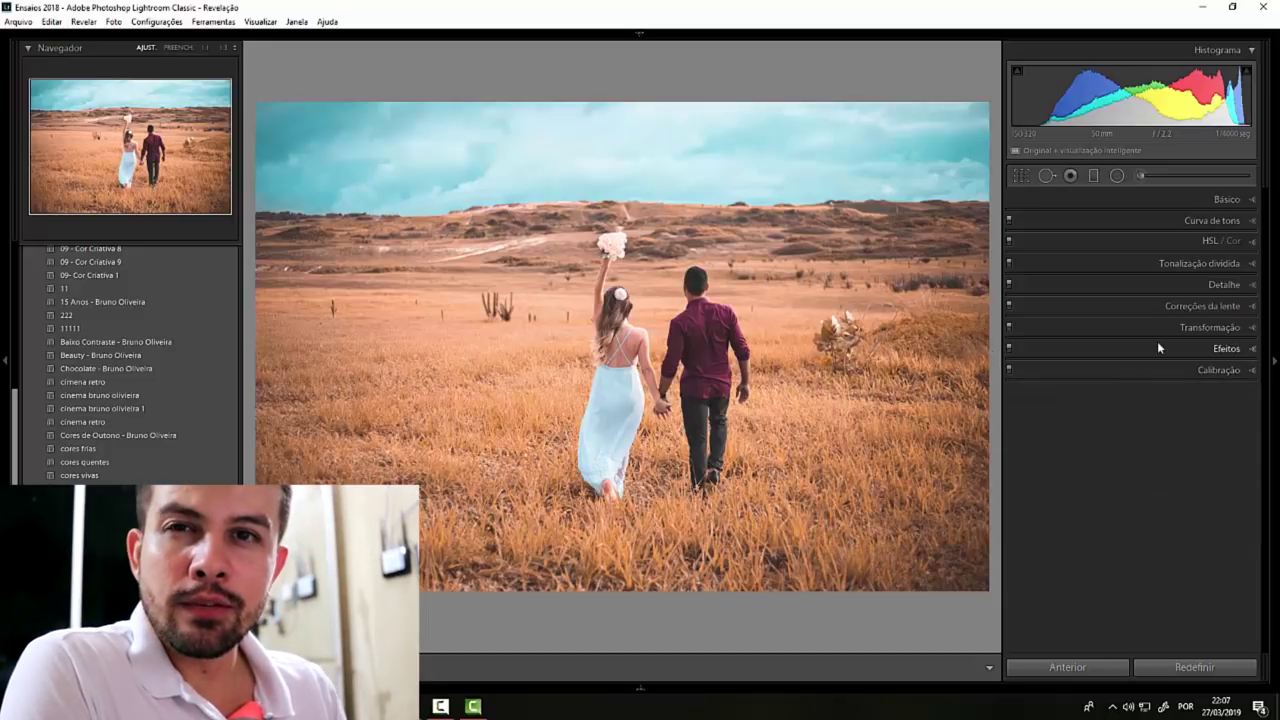